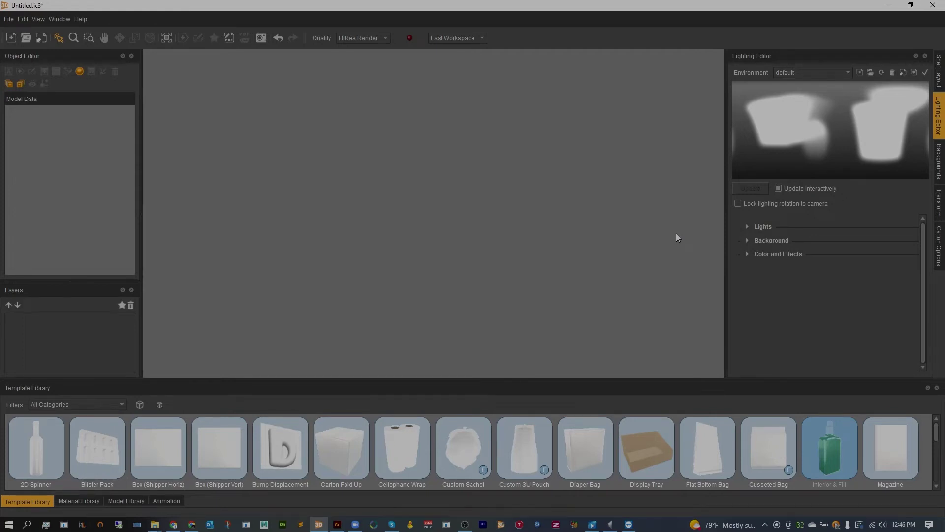
Add the Red Knight Vodka box and the Red Knight Vodka bottle from the model library, with the bottle beside the box
click(124, 500)
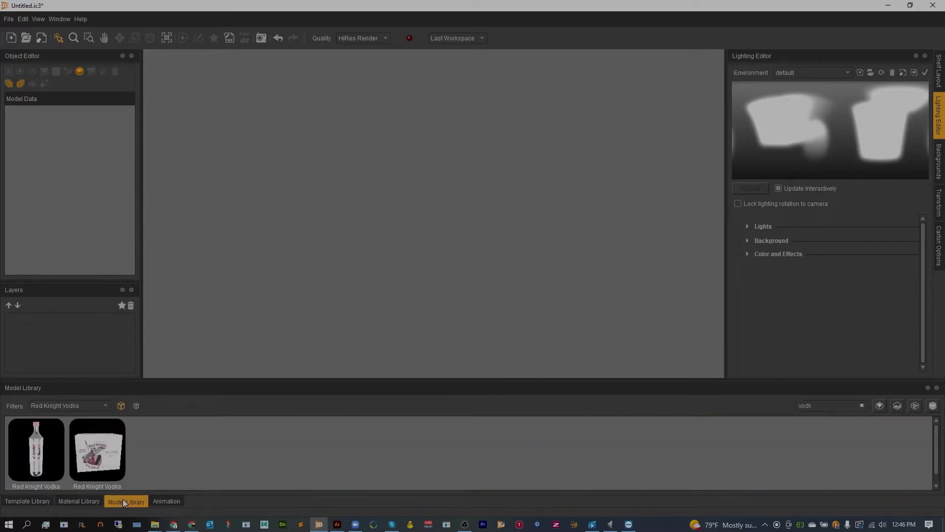
click(102, 451)
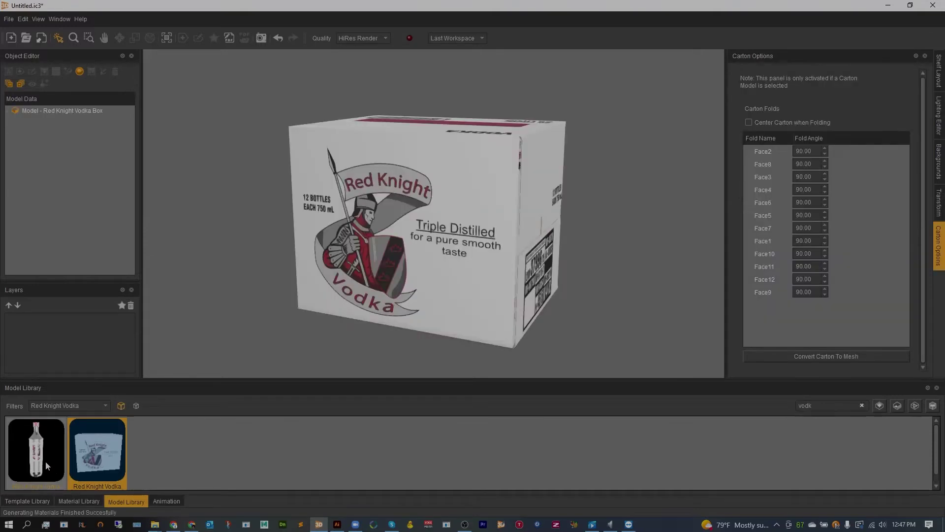
drag(35, 462, 186, 323)
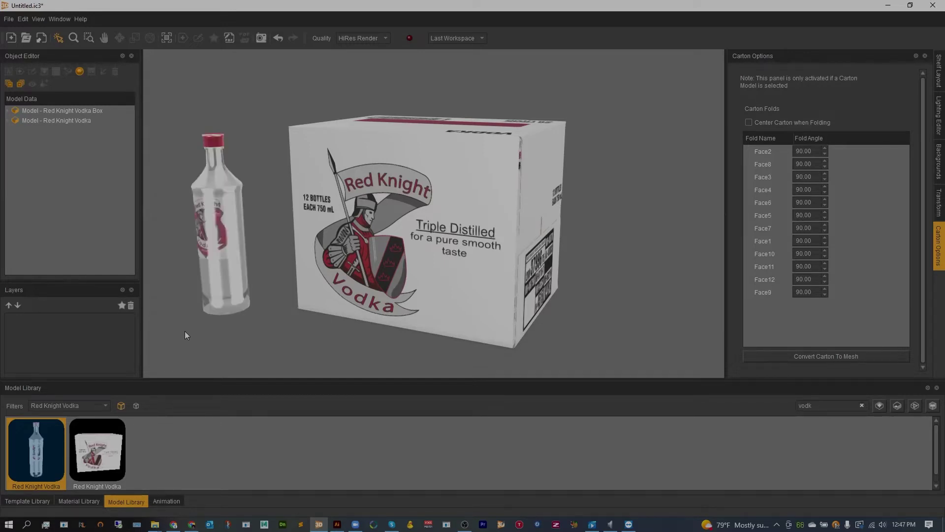
drag(294, 271, 332, 254)
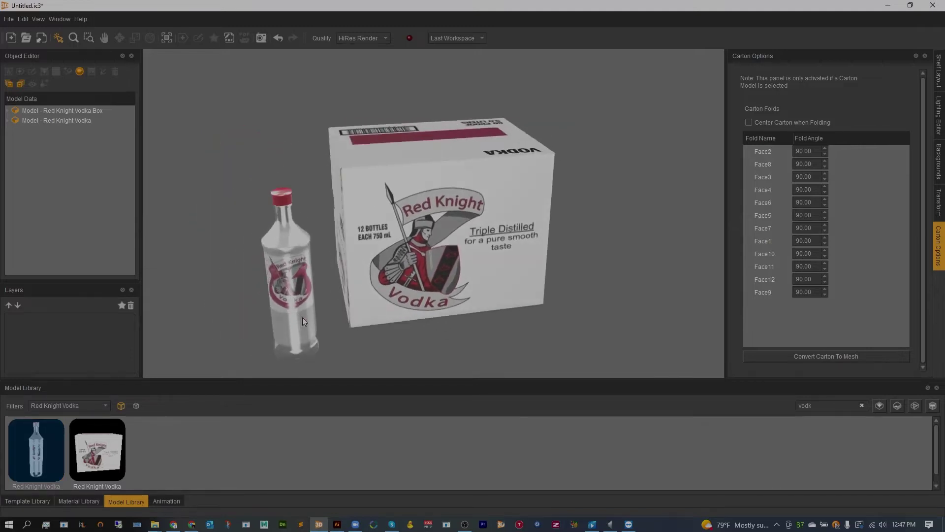
click(347, 269)
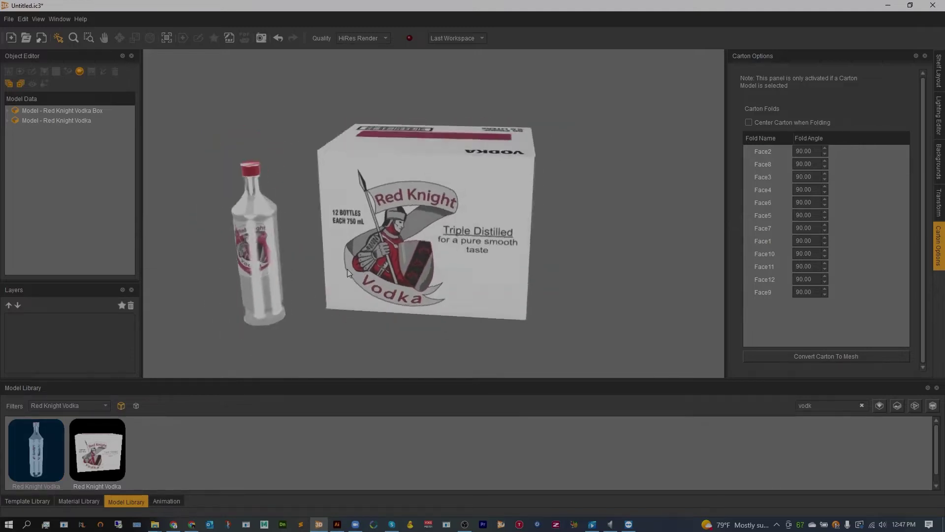
Ground the vodka box and the bottle so that both models stand on the floor plane
click(258, 254)
click(371, 247)
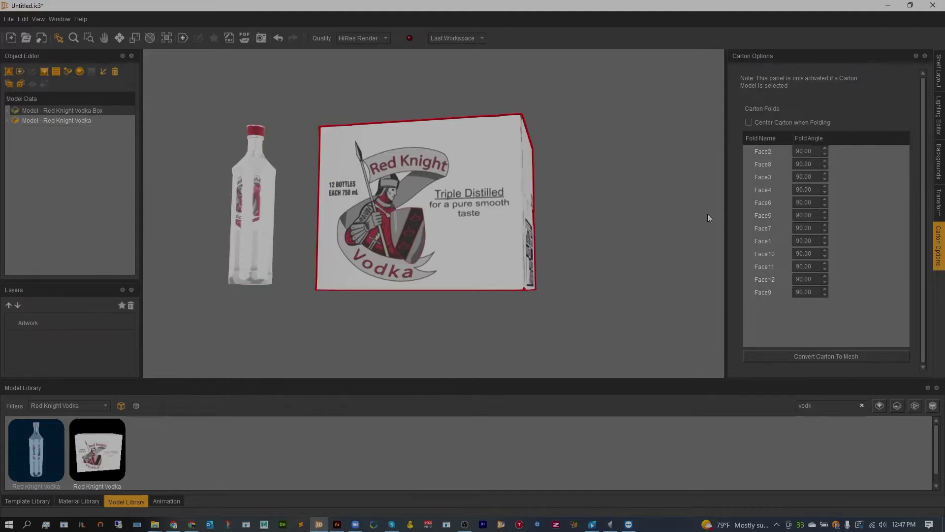
click(938, 203)
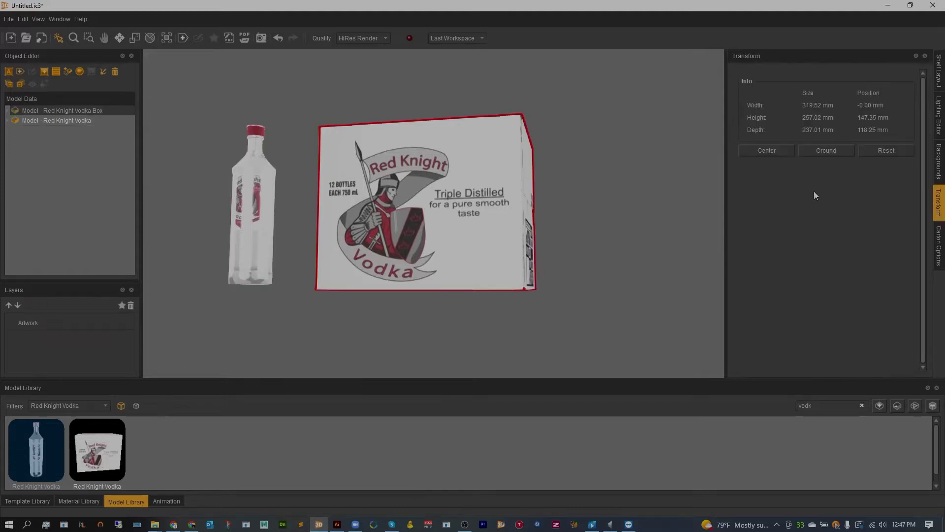
click(826, 152)
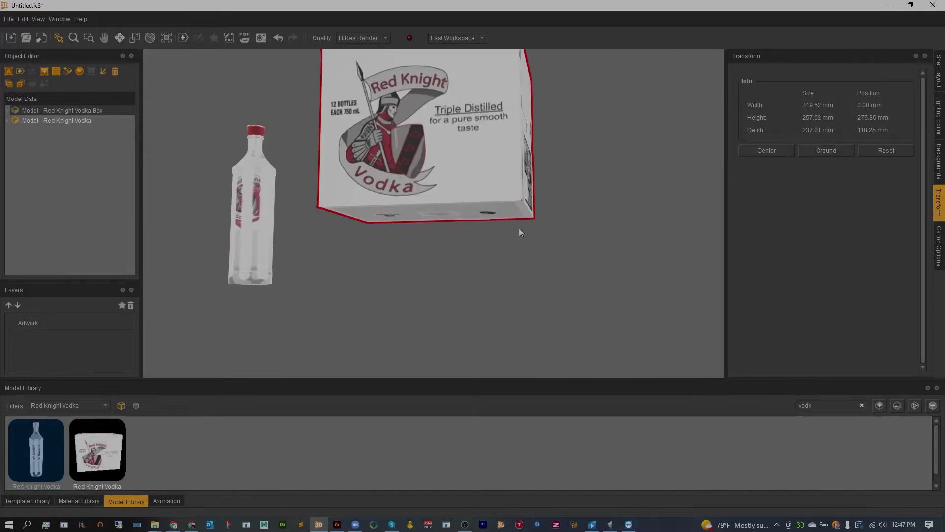
click(269, 251)
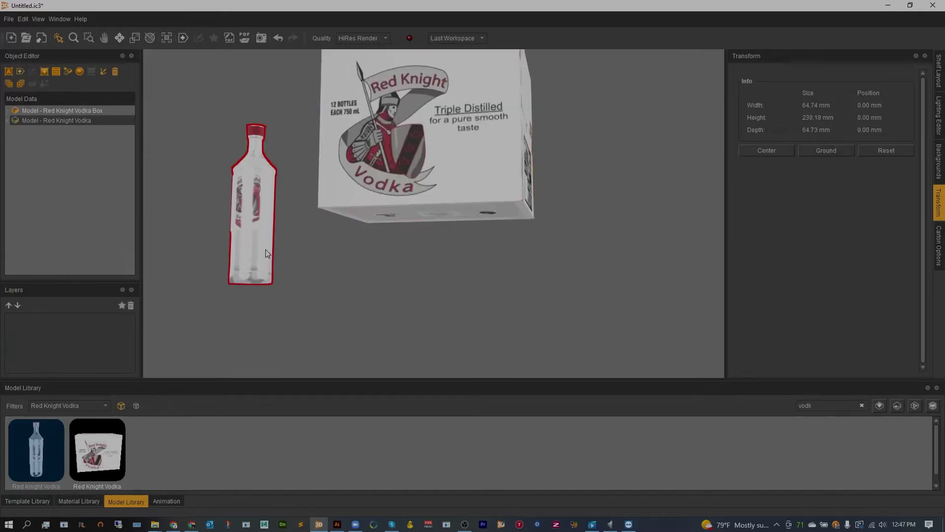
click(809, 150)
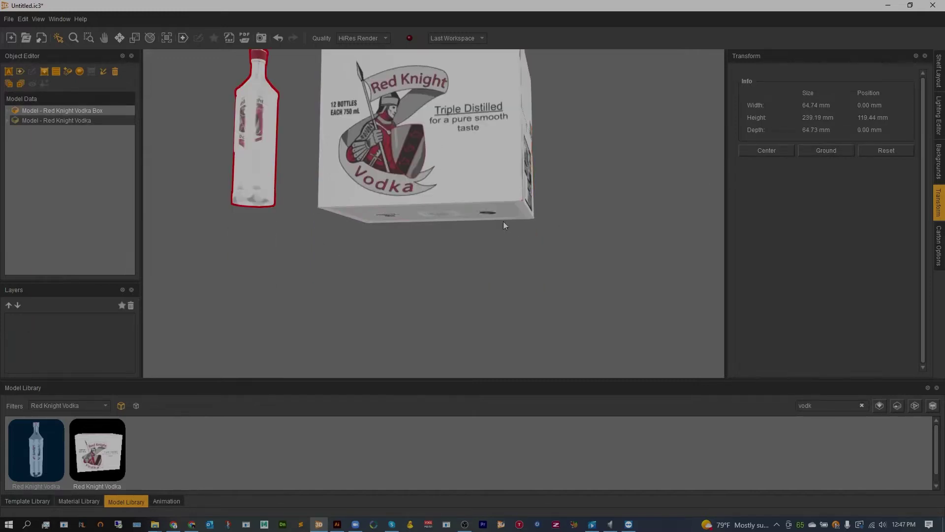
Show the Special FX settings and turn on shadows for the scene with the Default Map
click(166, 39)
drag(255, 161, 268, 176)
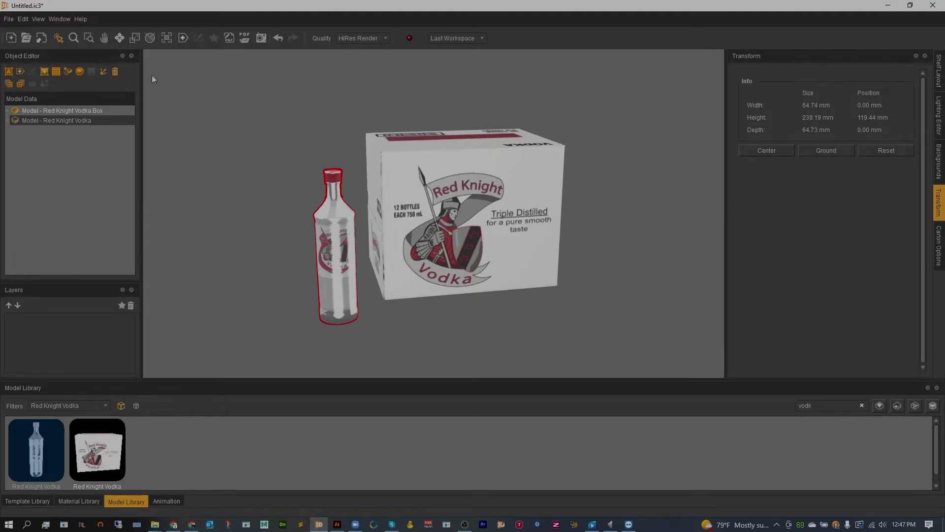
click(58, 19)
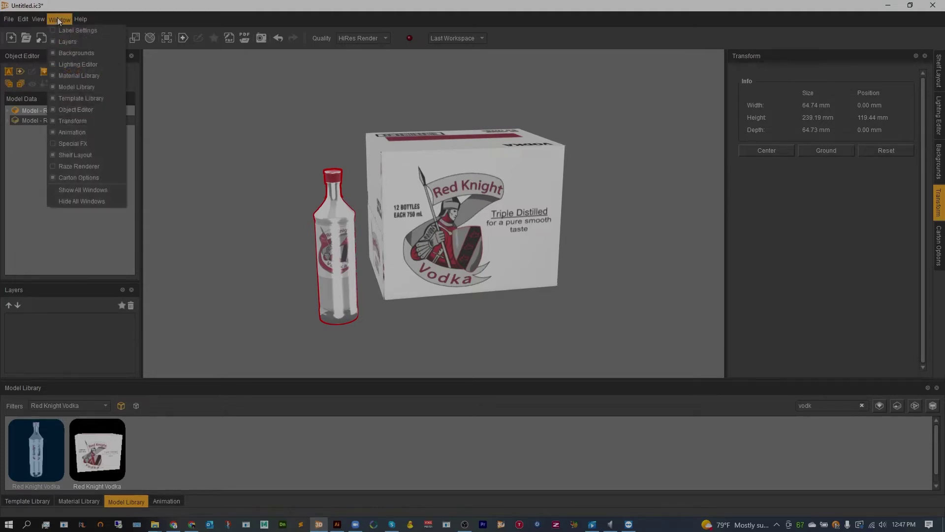
click(67, 144)
click(937, 246)
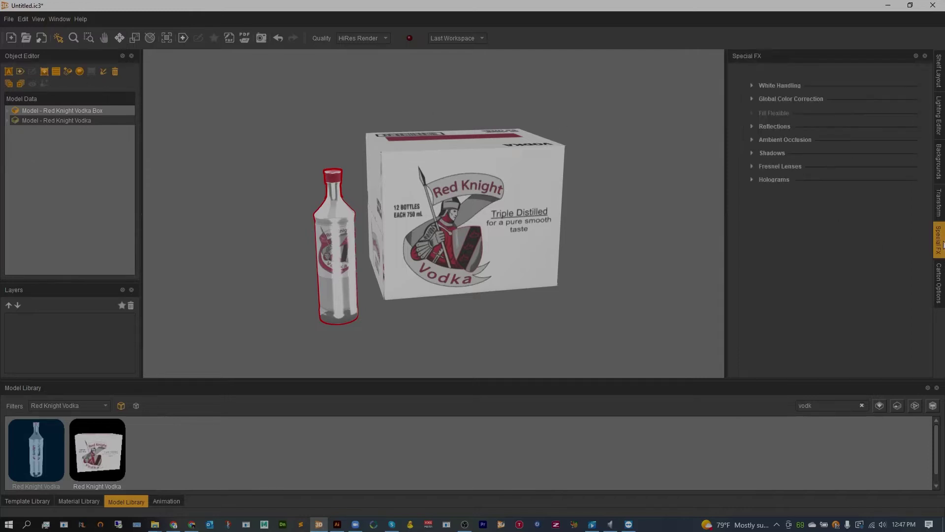
click(752, 153)
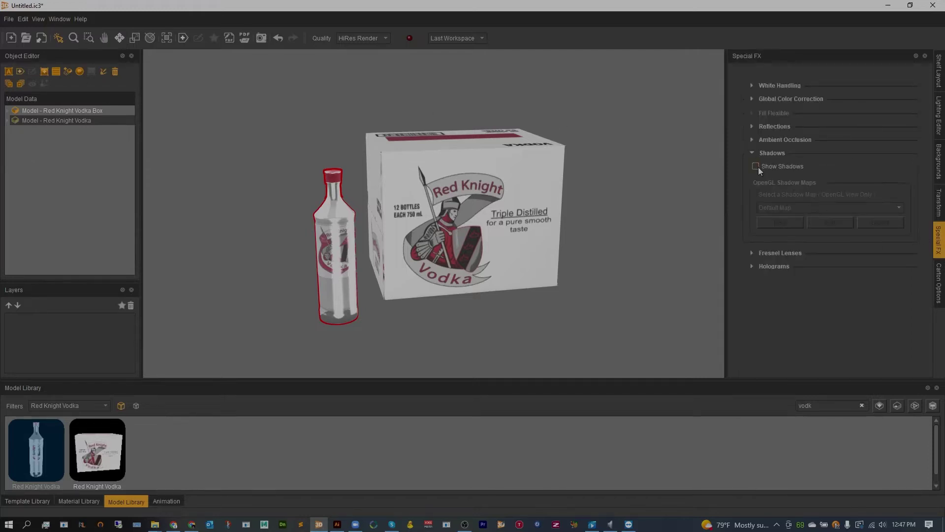
click(755, 167)
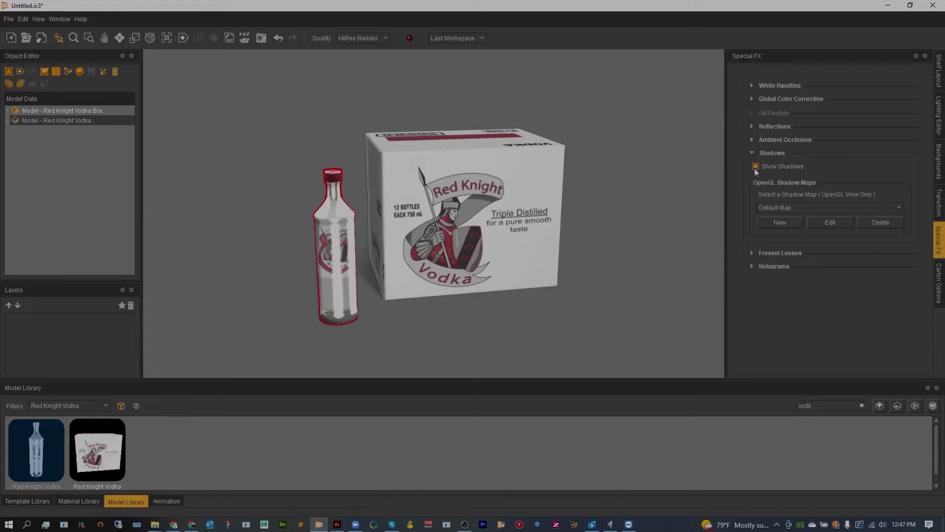
Change the scene's background colour set to White
drag(593, 304, 548, 303)
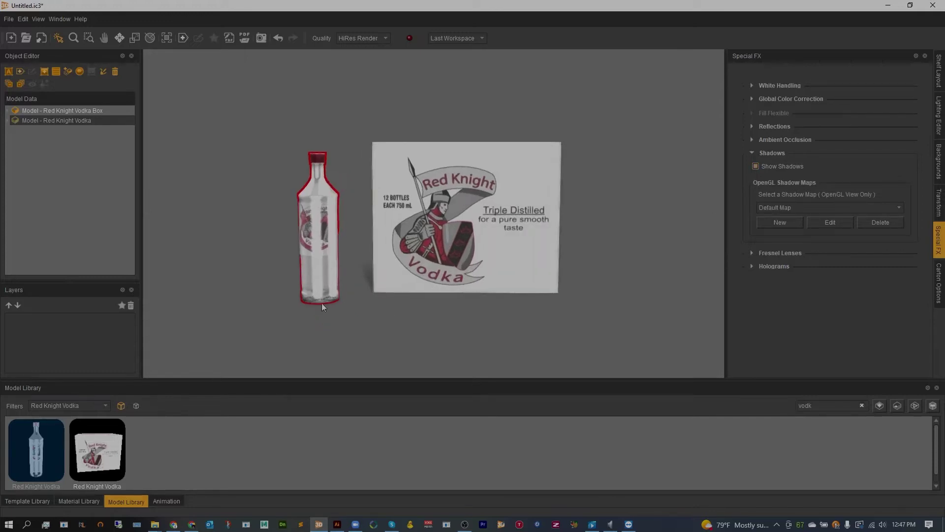
drag(408, 299, 411, 304)
scroll(365, 297, up, 2)
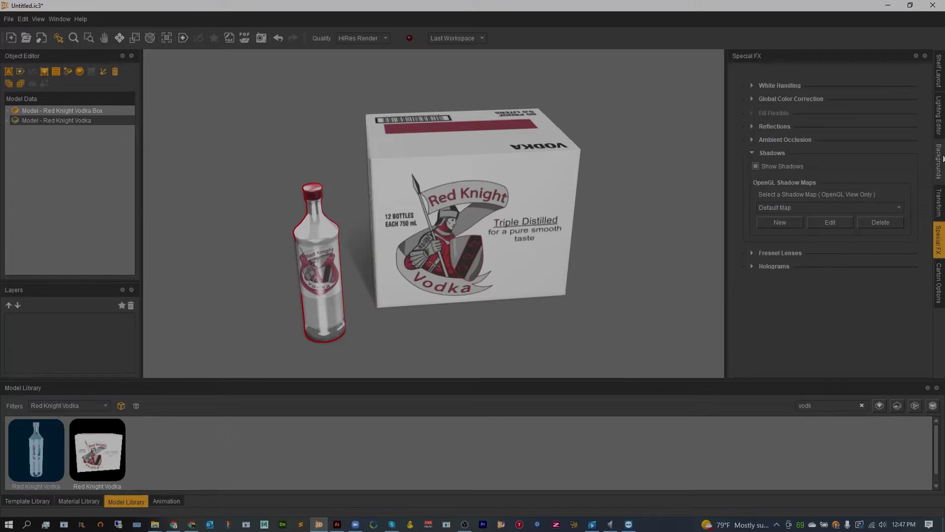
click(939, 160)
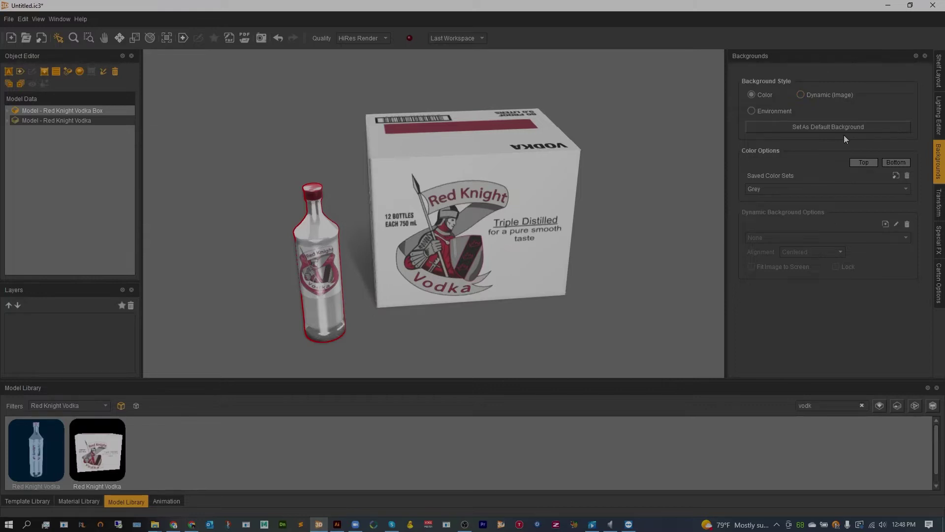
click(764, 190)
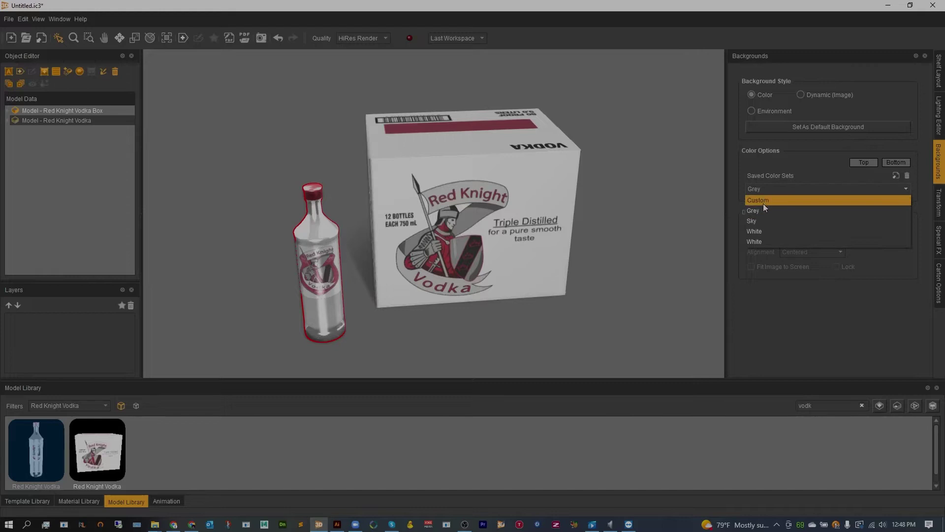
click(759, 230)
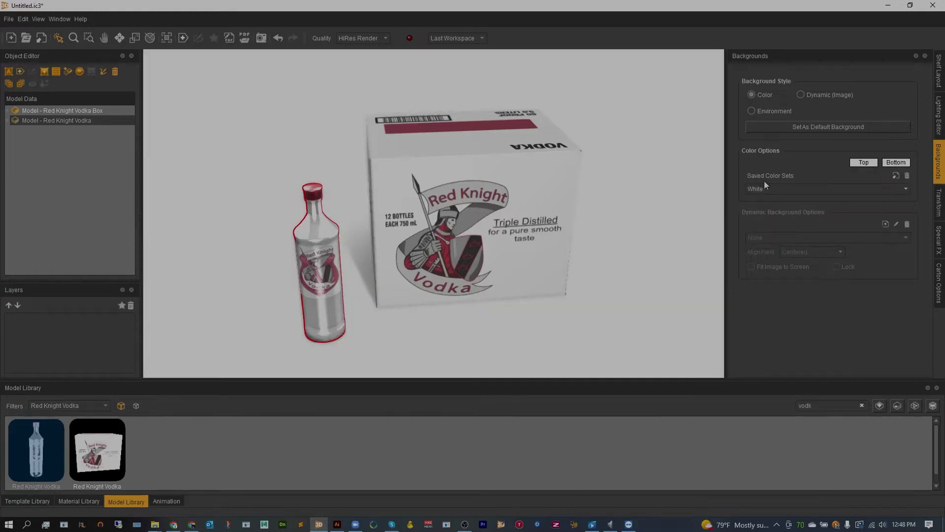
click(891, 165)
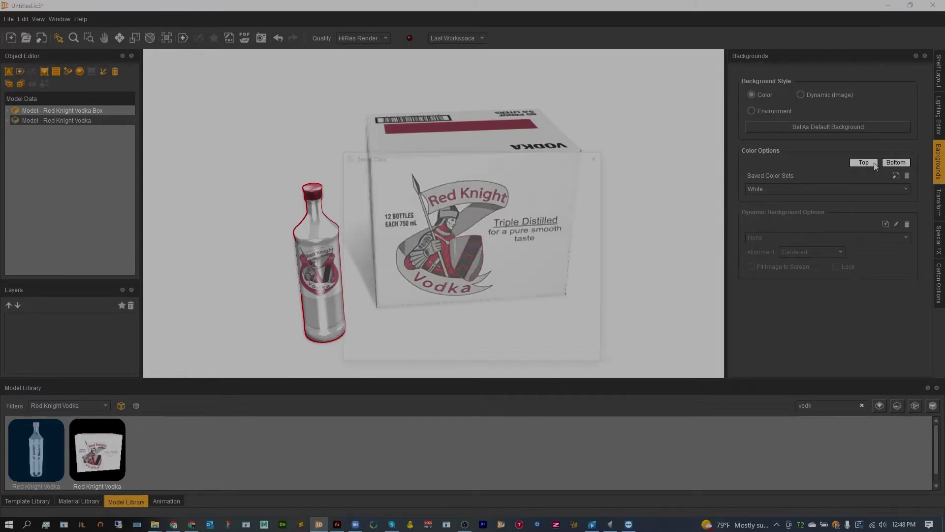
drag(405, 160, 412, 144)
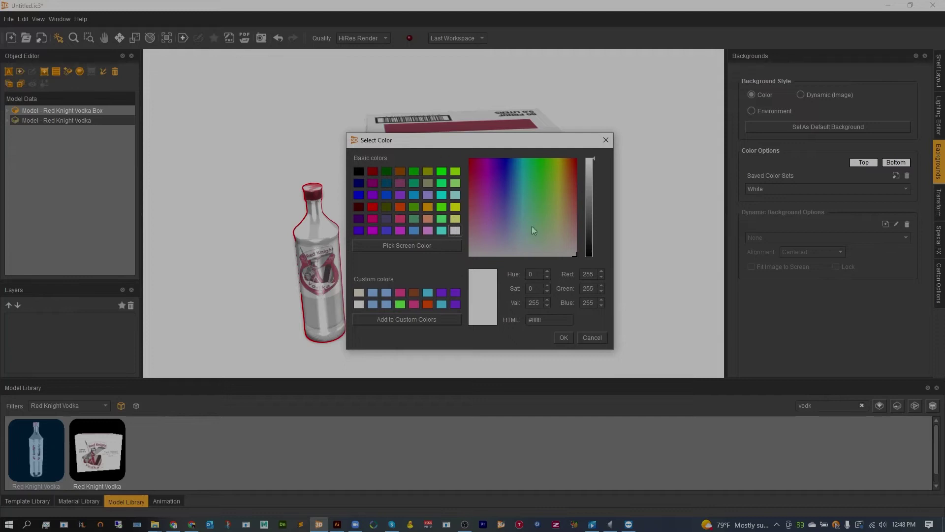
click(392, 246)
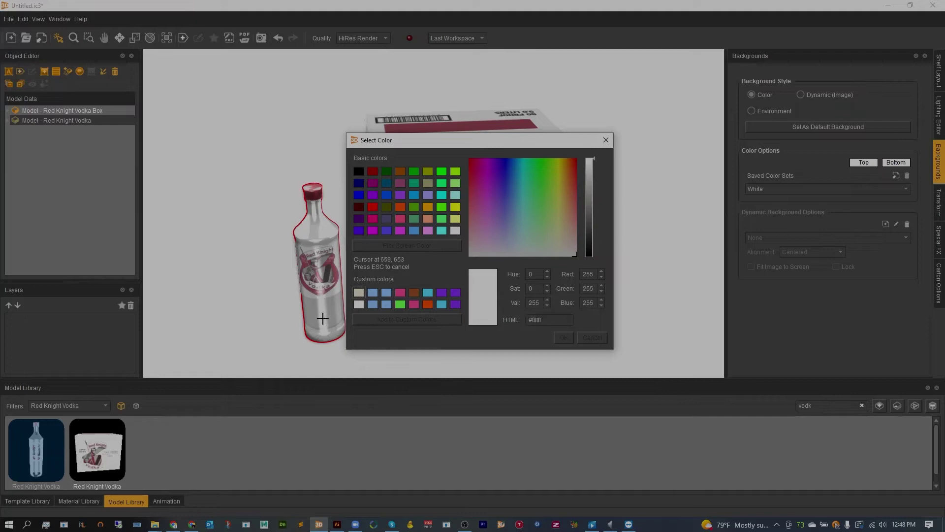
click(453, 124)
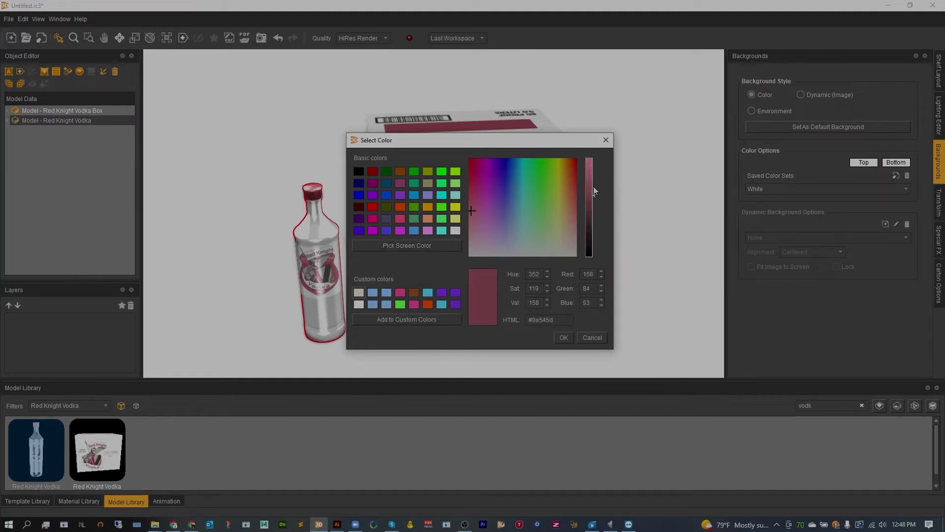
click(606, 140)
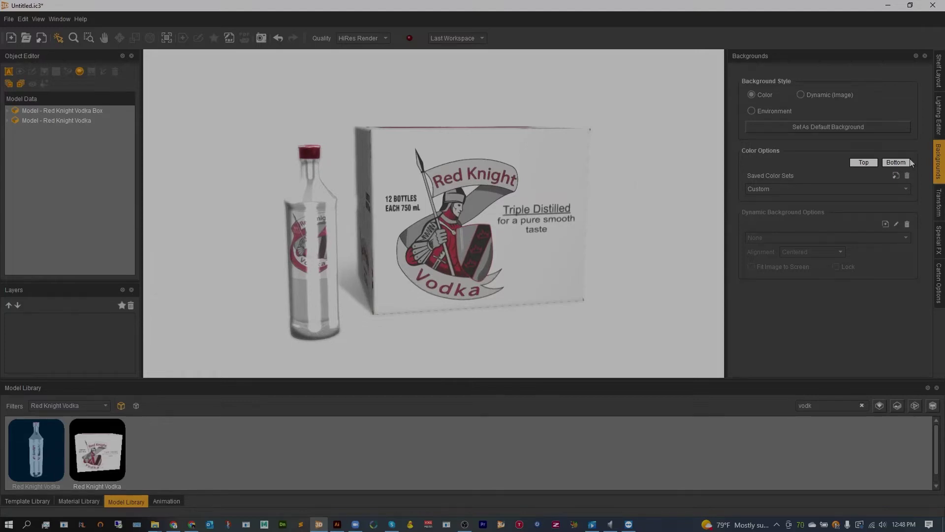
Show the lighting settings, swap the viewport to the ray-traced render preview and start rendering the box and bottle
click(939, 115)
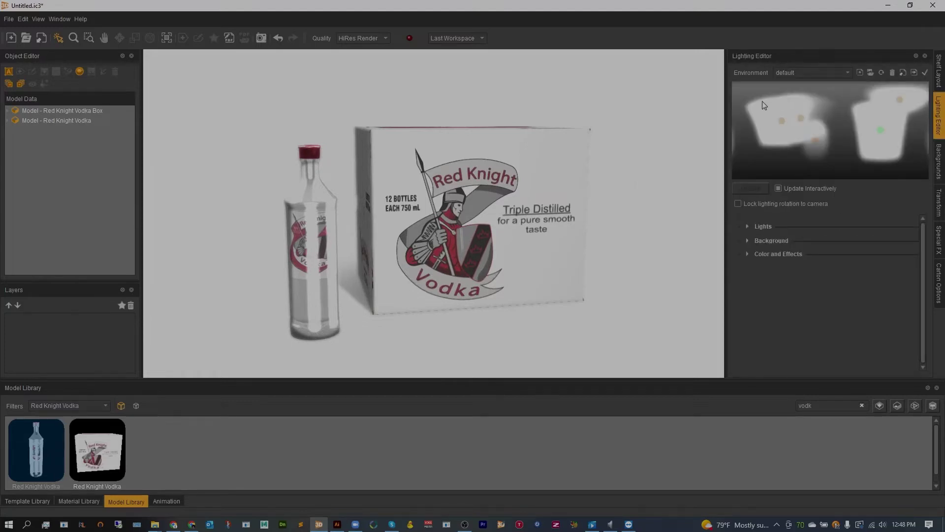
click(57, 18)
mouse_move(38, 19)
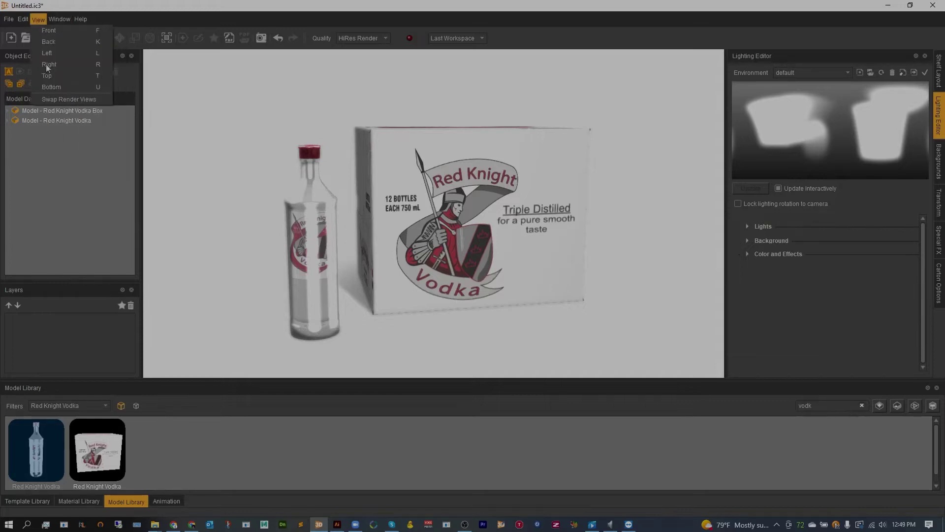
click(51, 99)
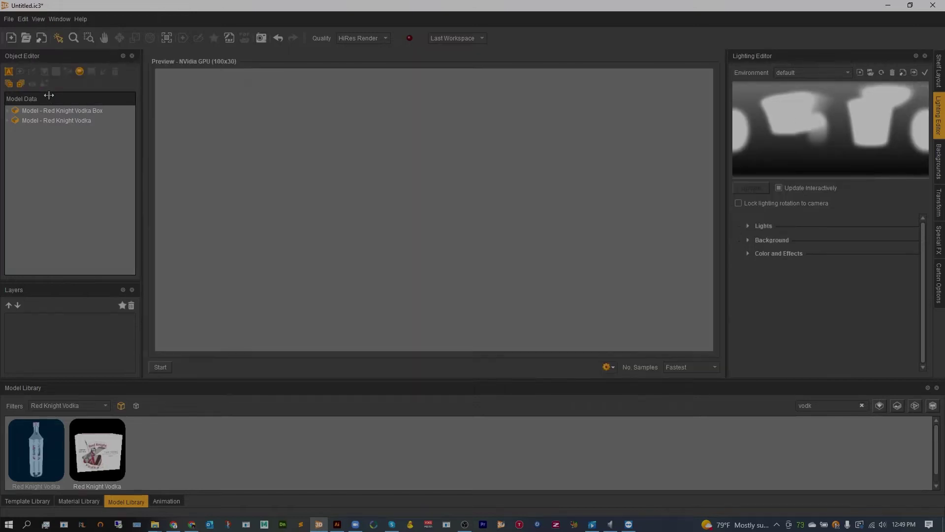
click(160, 366)
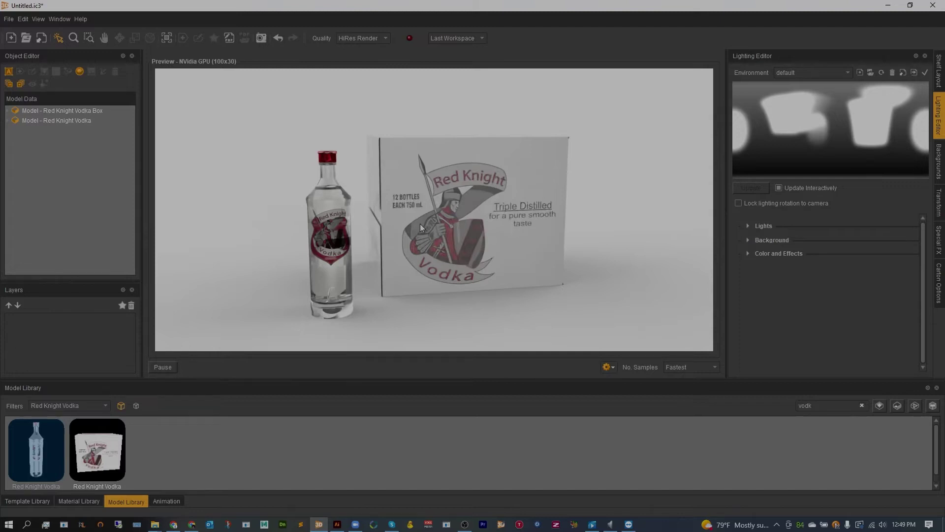
Set the box's front White Card material to a refraction of 1.339 and a roughness of 13, and save the material
click(8, 113)
scroll(28, 228, down, 1)
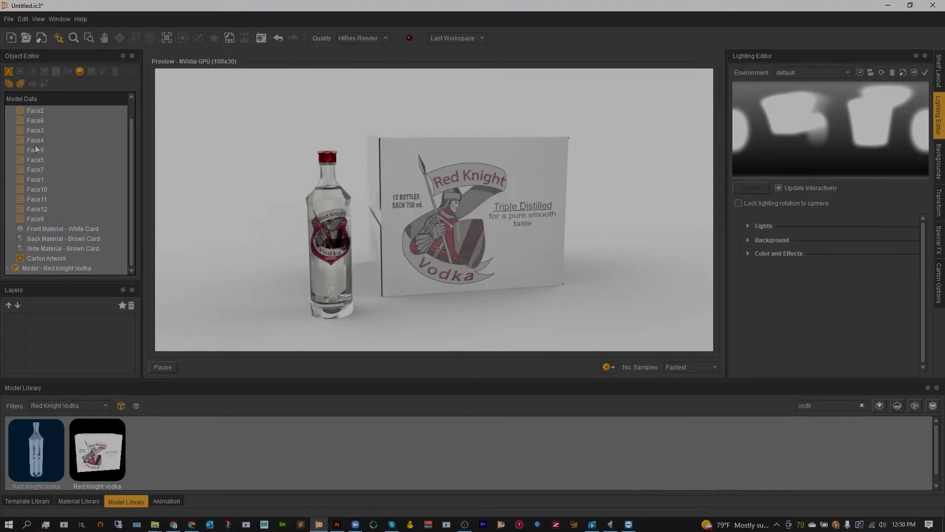
double_click(34, 227)
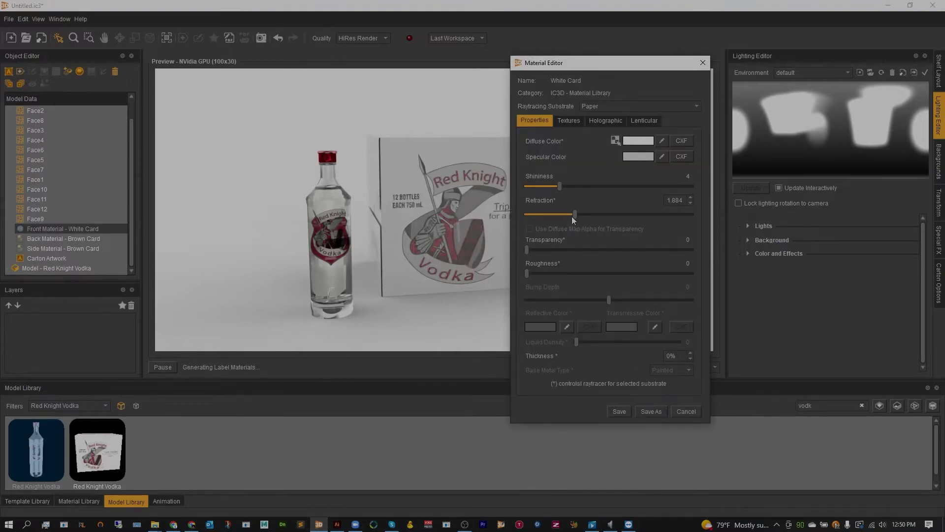
click(544, 216)
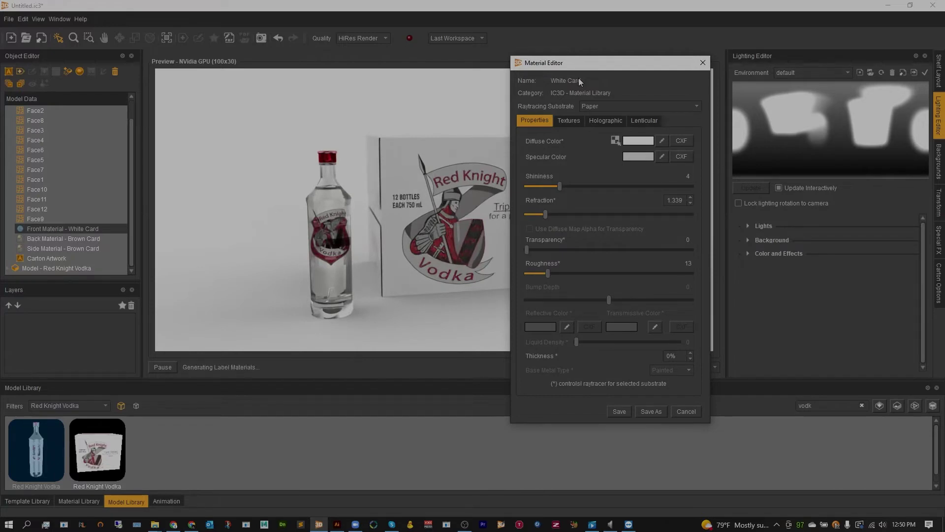
click(624, 412)
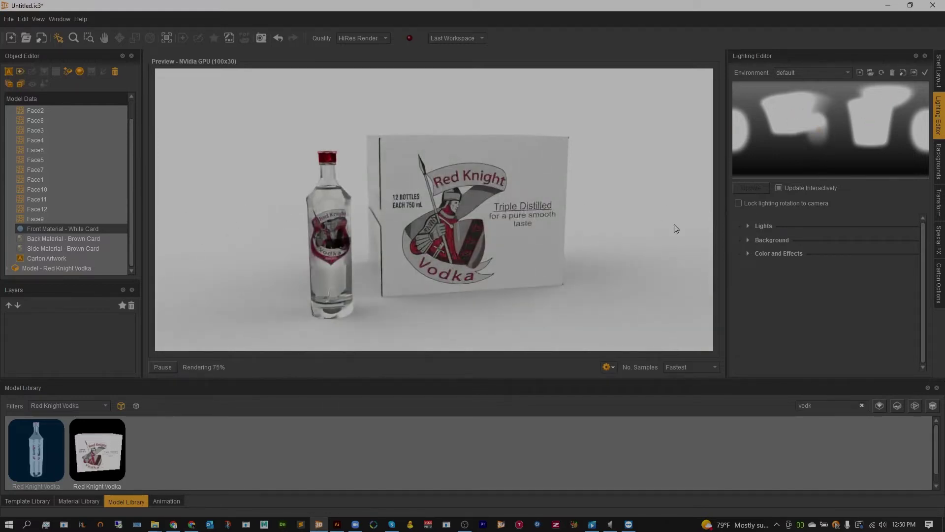
Set the lighting environment's background to a spherical image, loading peppermint_powerplant_2k from the Pictures folder
click(748, 240)
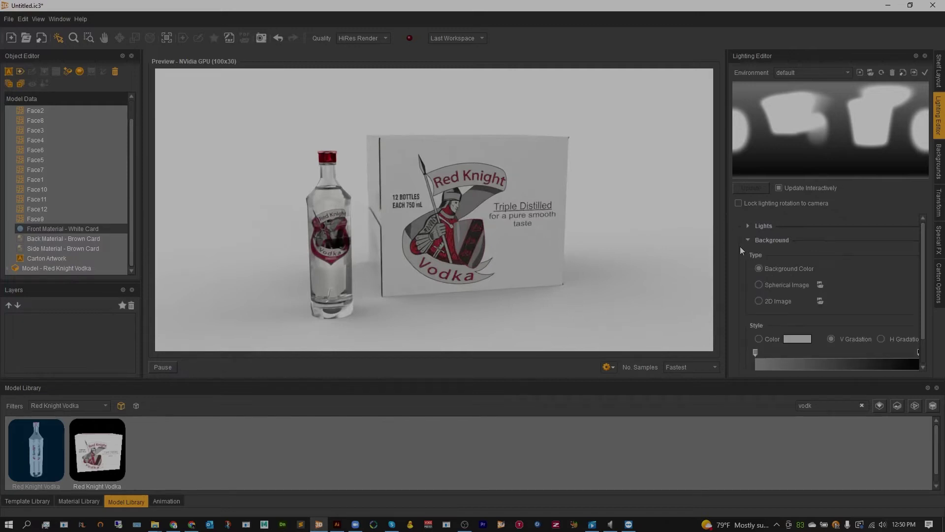
scroll(740, 247, down, 1)
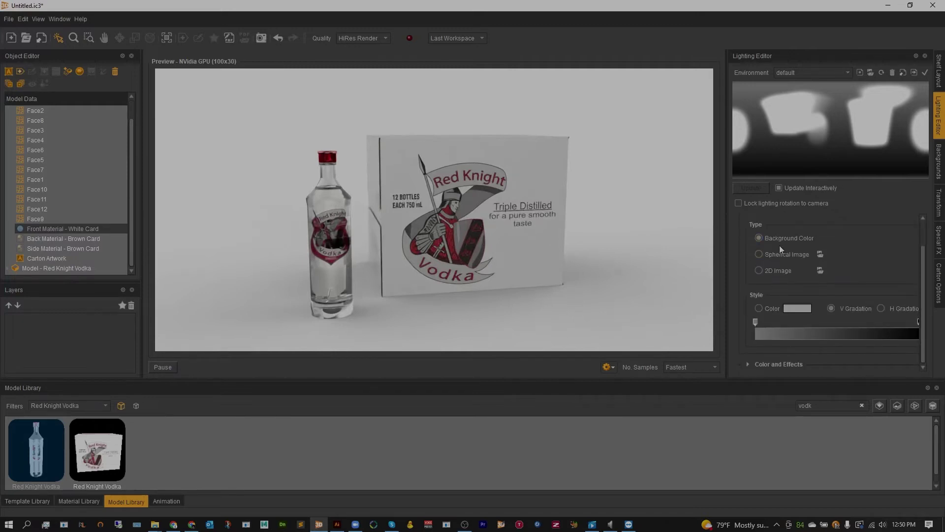
mouse_move(784, 142)
click(779, 253)
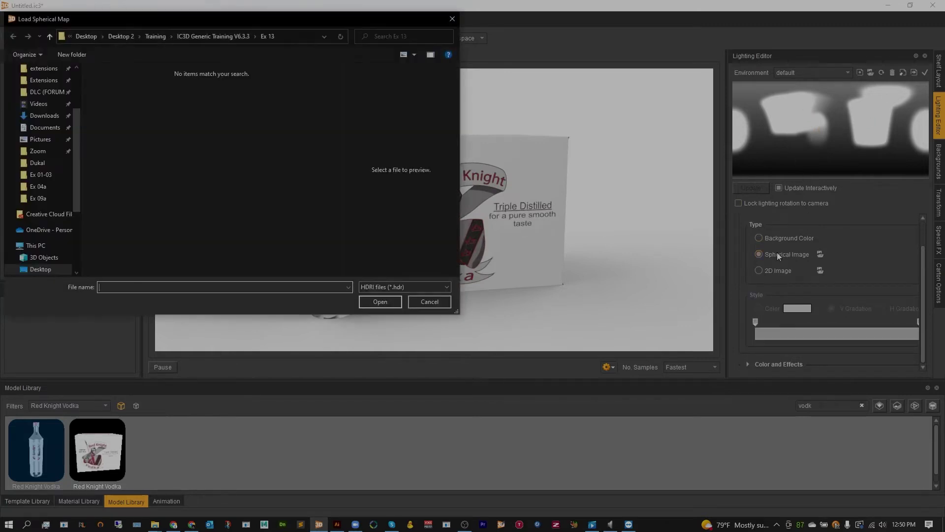
click(29, 143)
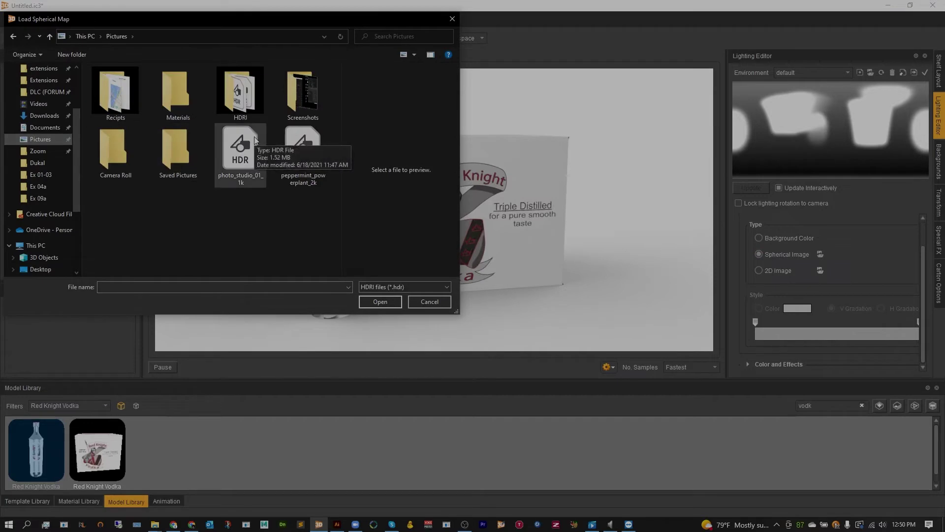
double_click(281, 140)
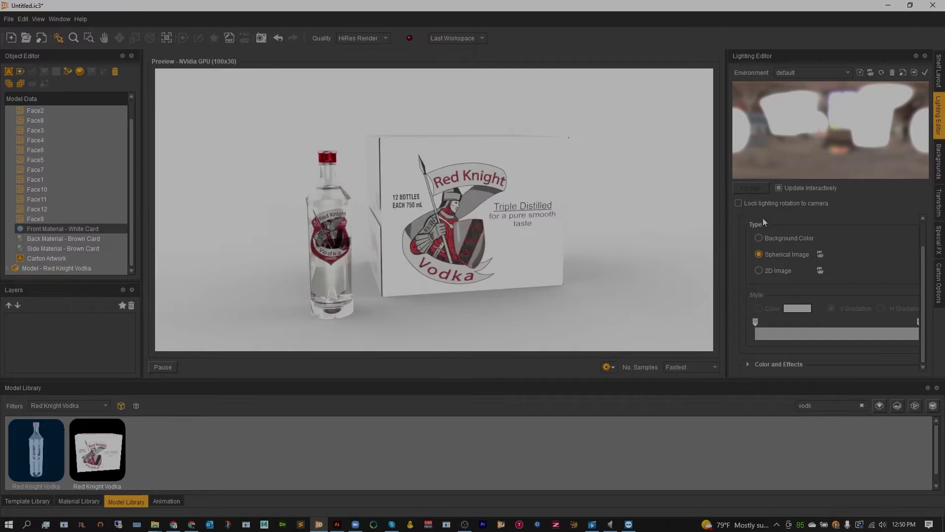
Show the lighting environment's color and effects settings and set its blur to 0
click(747, 363)
scroll(737, 318, down, 4)
scroll(737, 318, down, 3)
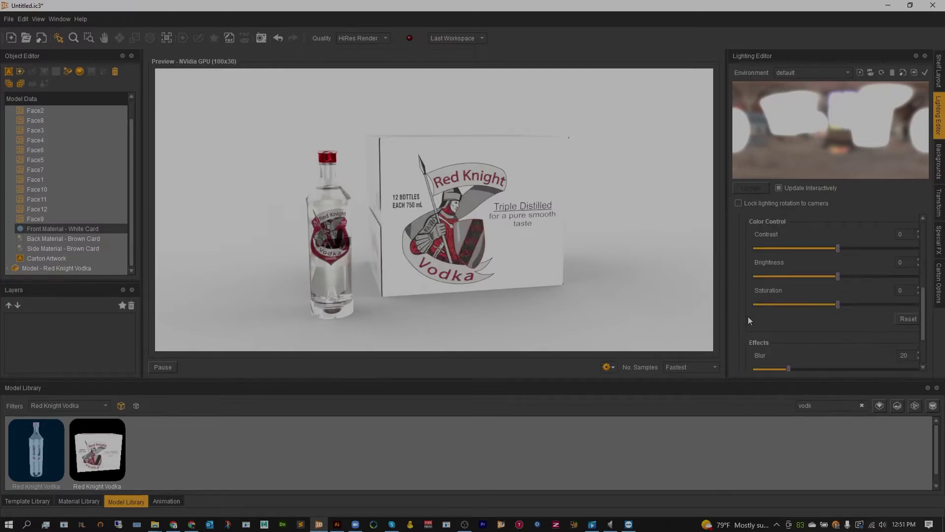
drag(789, 311, 757, 310)
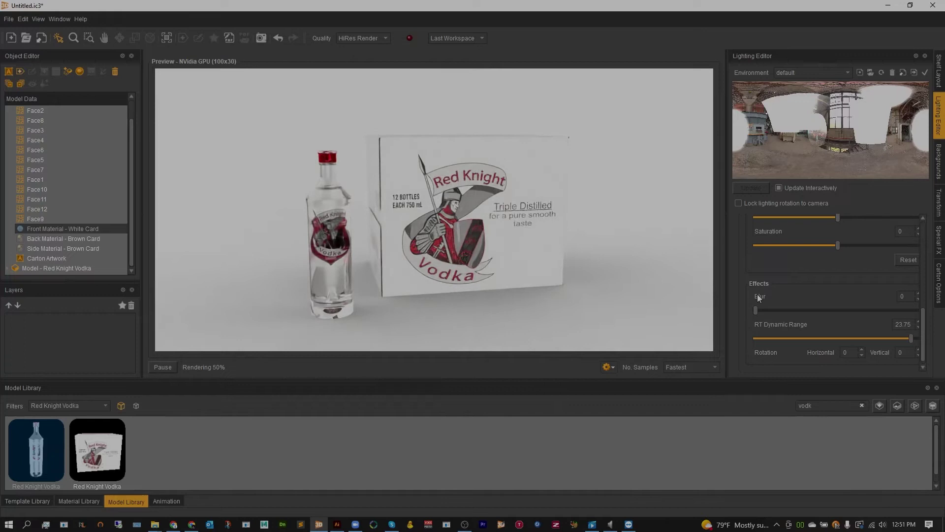
Desaturate the lighting environment to a saturation of -100
scroll(747, 274, up, 3)
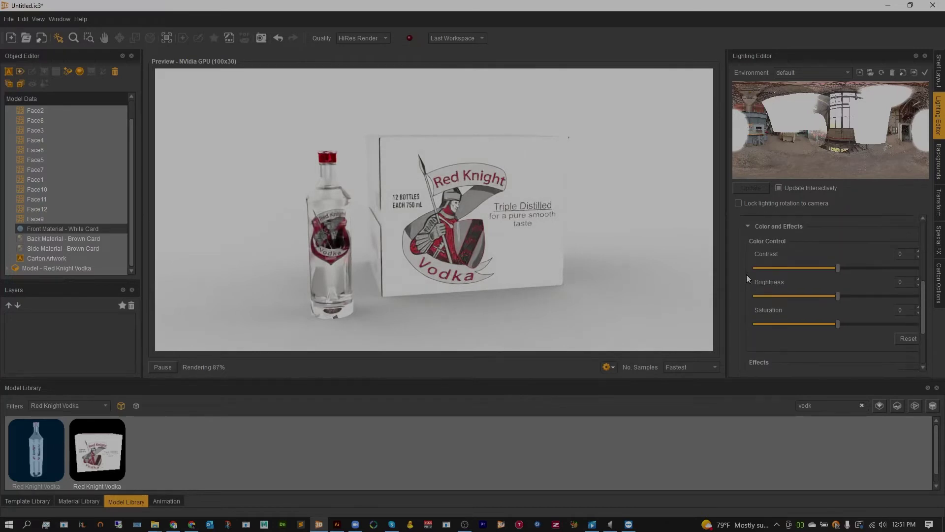
mouse_move(754, 173)
drag(838, 324, 837, 324)
drag(752, 335, 752, 335)
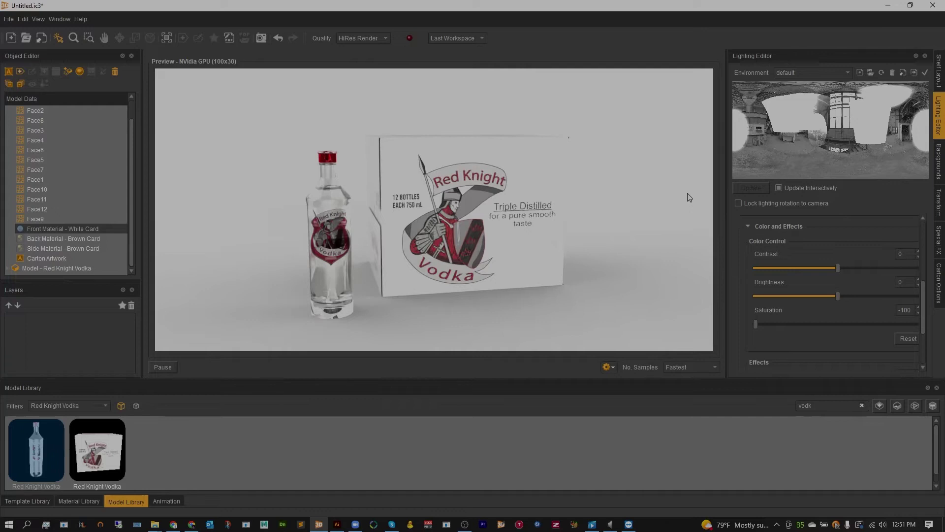
Open the Vodka material of the bottle's RKV Front Label for editing and try the Paper raytracing substrate
scroll(36, 230, up, 2)
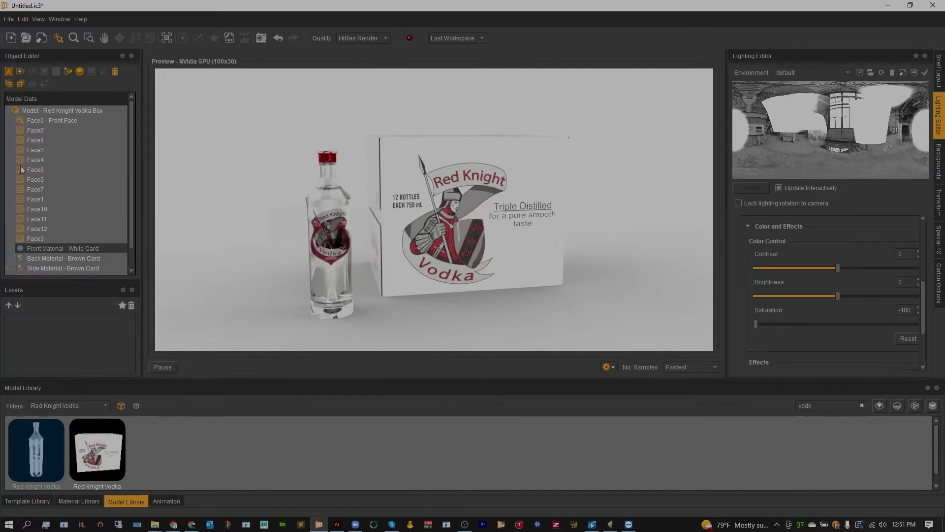
click(8, 111)
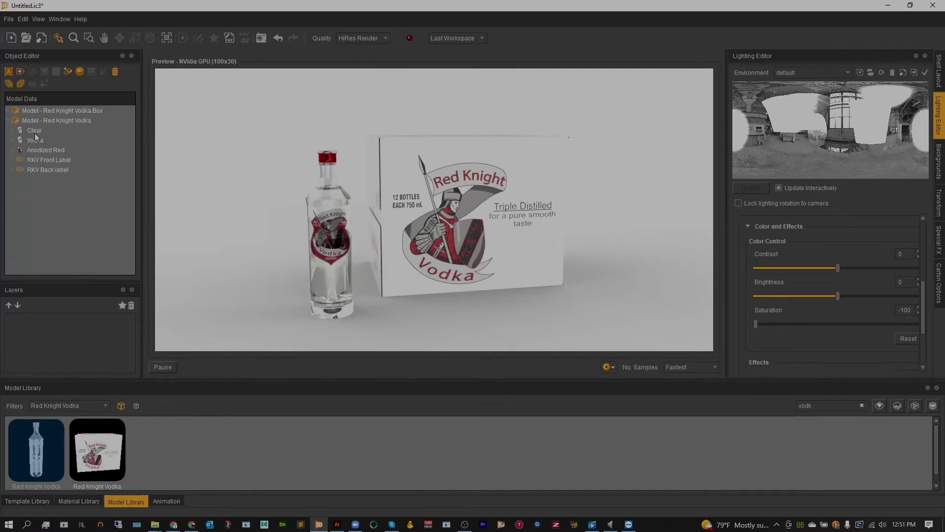
click(41, 160)
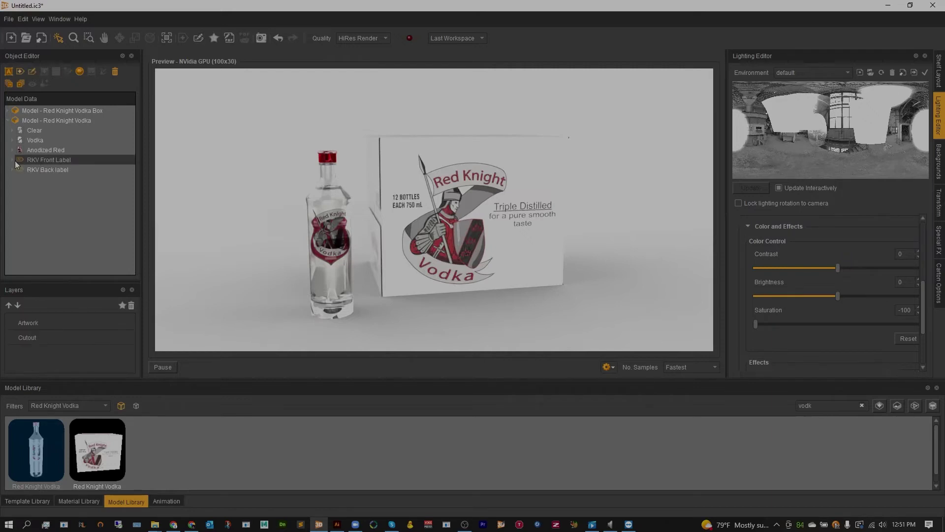
click(12, 159)
click(35, 169)
double_click(35, 169)
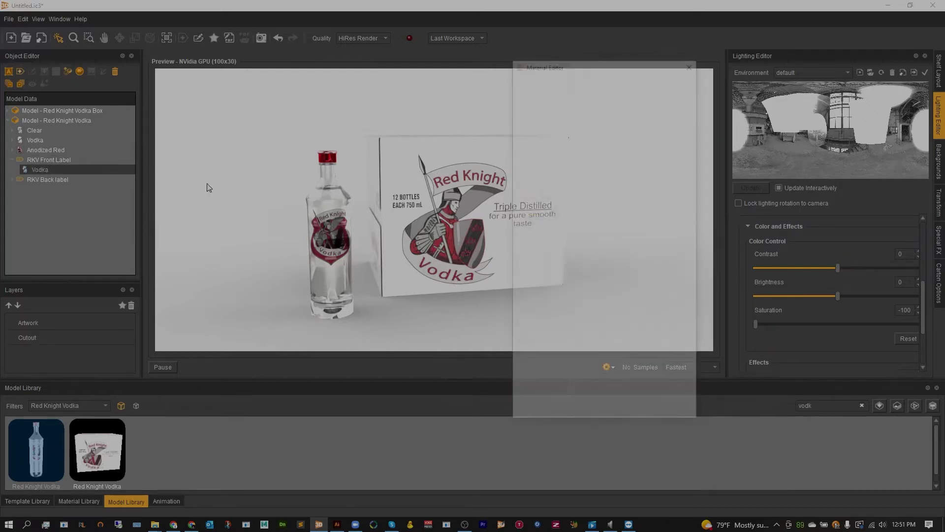
mouse_move(588, 69)
mouse_down()
mouse_move(150, 160)
mouse_move(276, 161)
mouse_move(597, 76)
mouse_up()
click(645, 114)
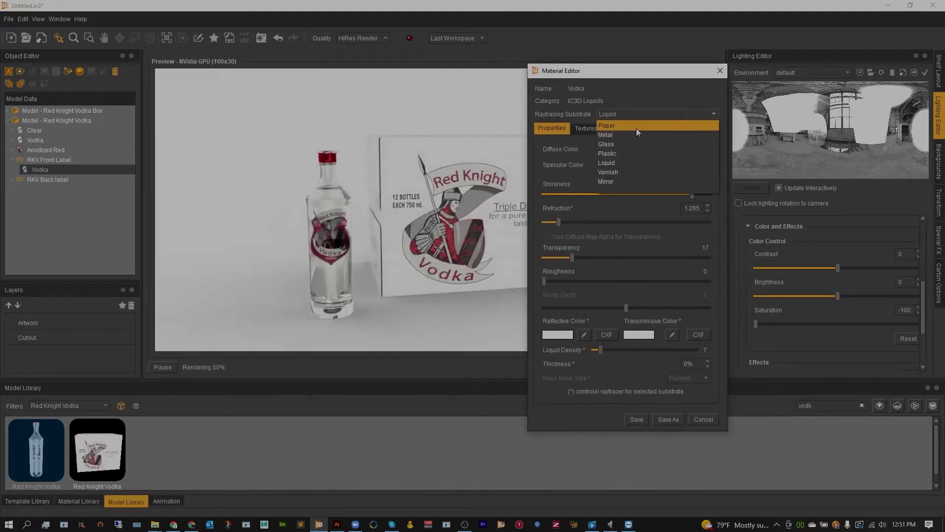
click(636, 128)
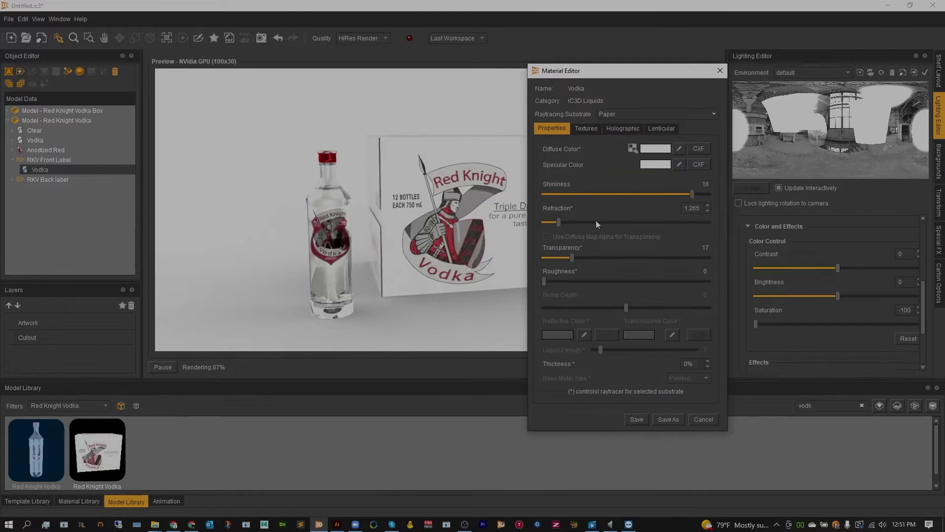
Set the front label material's raytracing substrate to Plastic and its transparency to 100, and save the material
click(613, 117)
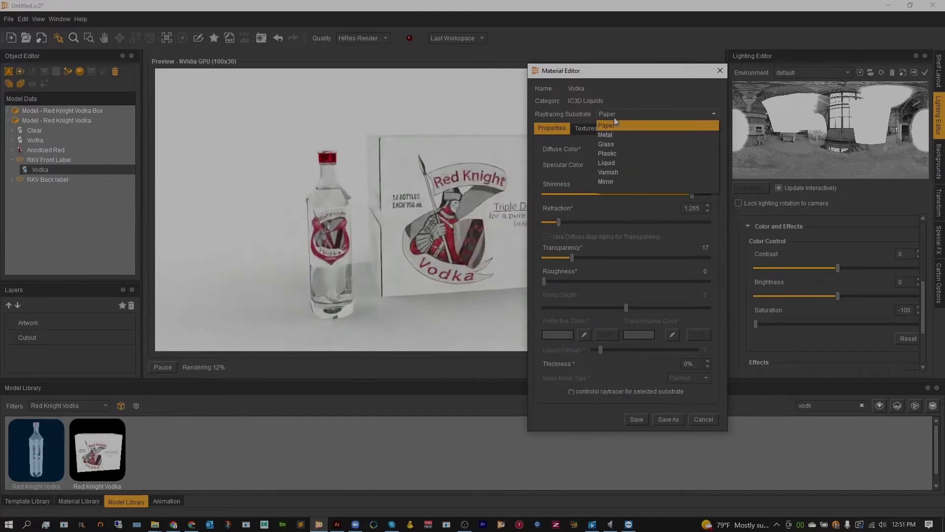
click(616, 154)
drag(572, 258, 664, 257)
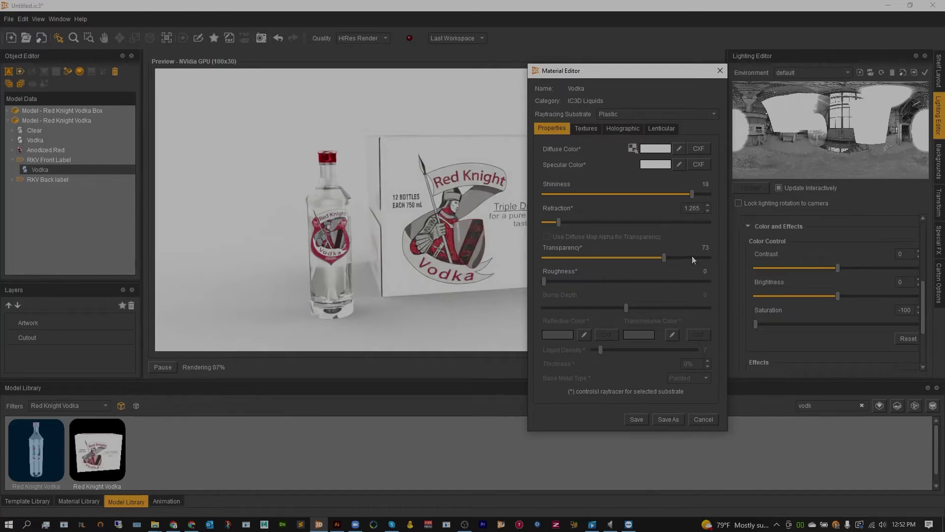
drag(664, 257, 707, 257)
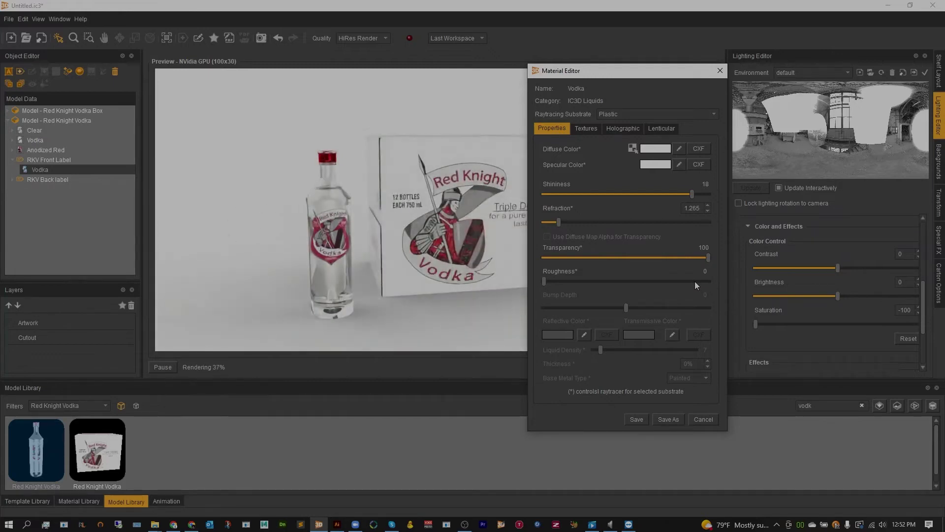
click(637, 419)
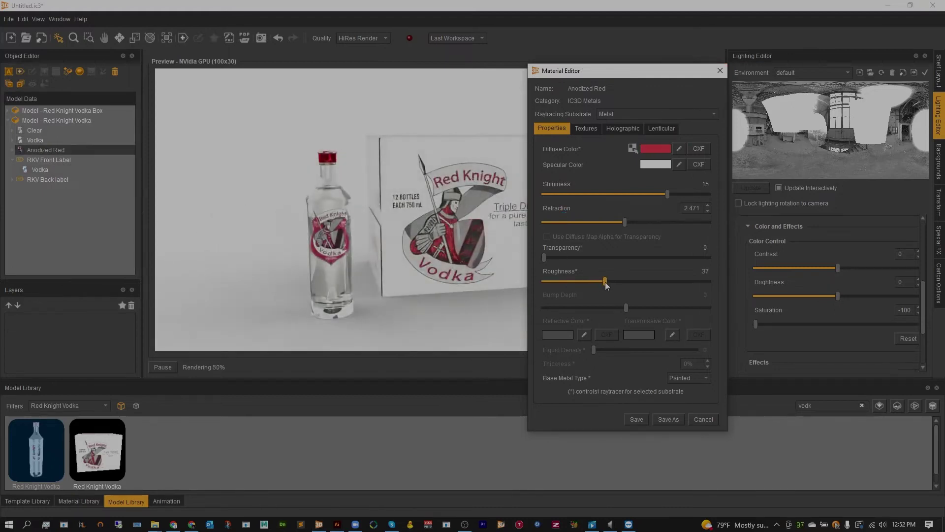
Raise the roughness of the bottle cap's Anodized Red material and save it
click(615, 281)
click(632, 419)
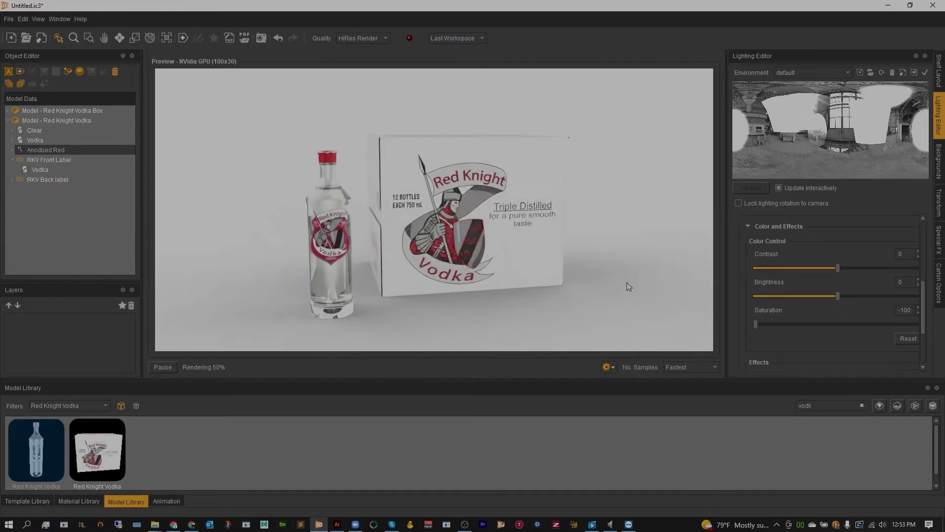
Add a new circular scene light to the environment and set its color to black (#000000)
scroll(743, 263, up, 5)
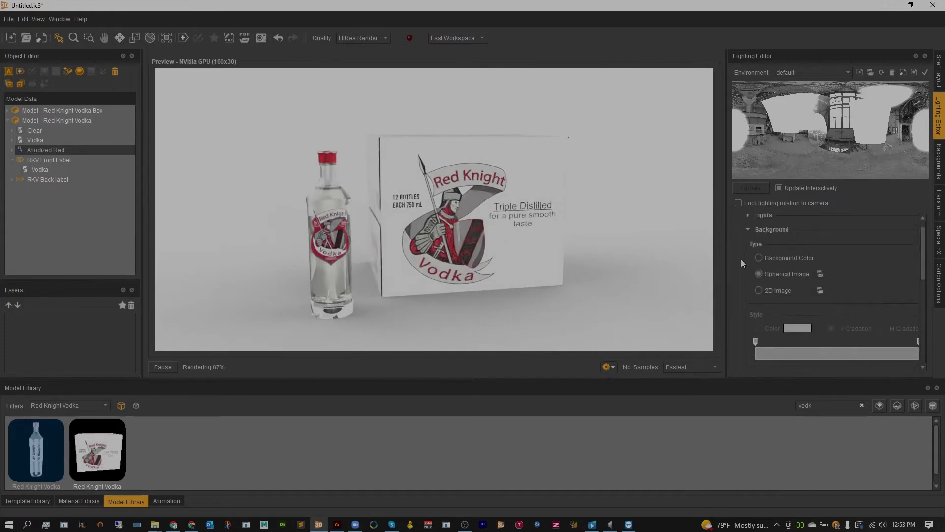
click(748, 226)
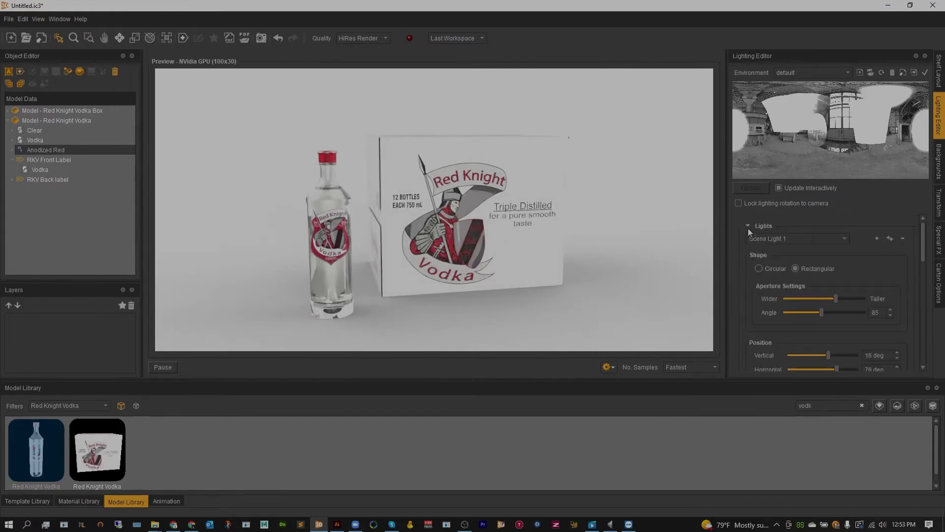
click(877, 239)
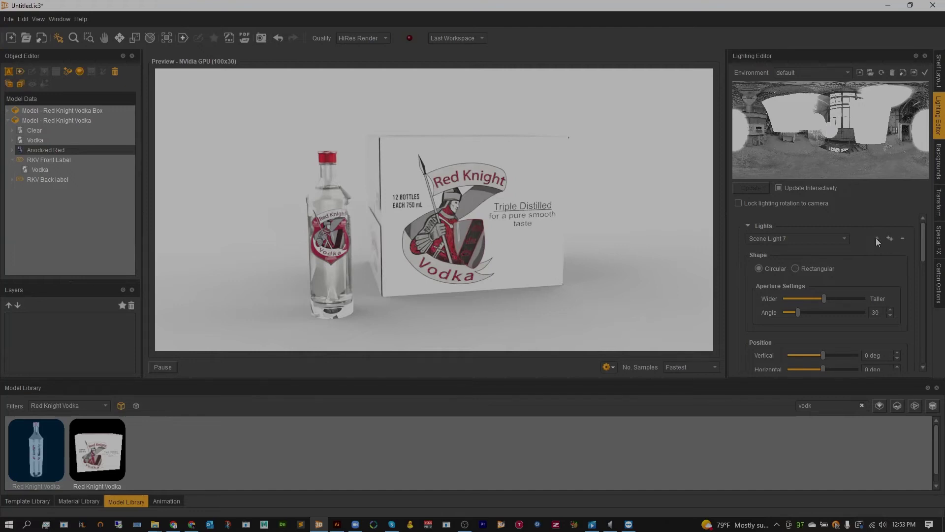
scroll(747, 282, down, 3)
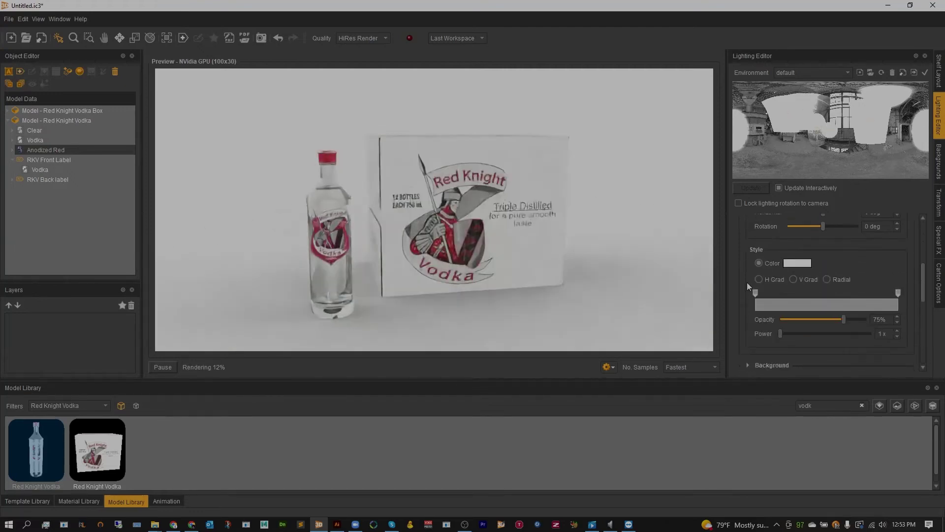
click(797, 264)
drag(578, 238, 583, 268)
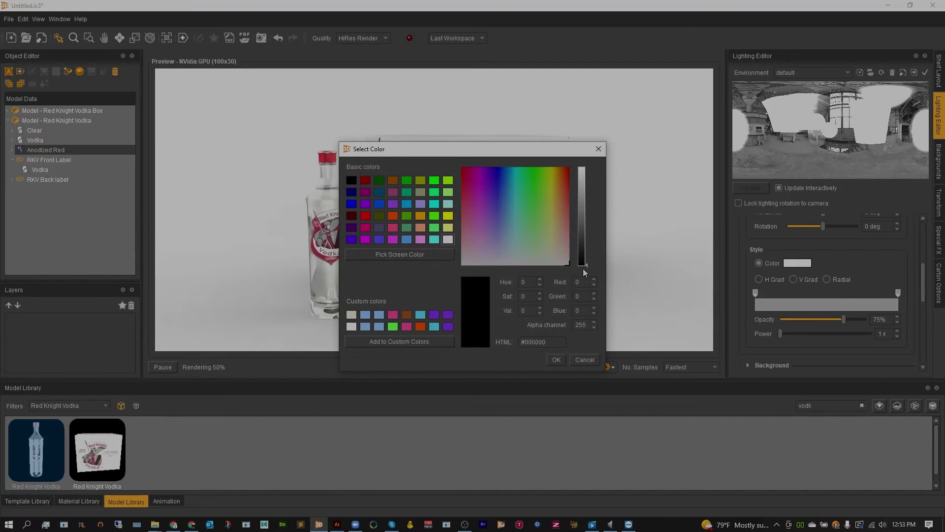
click(556, 359)
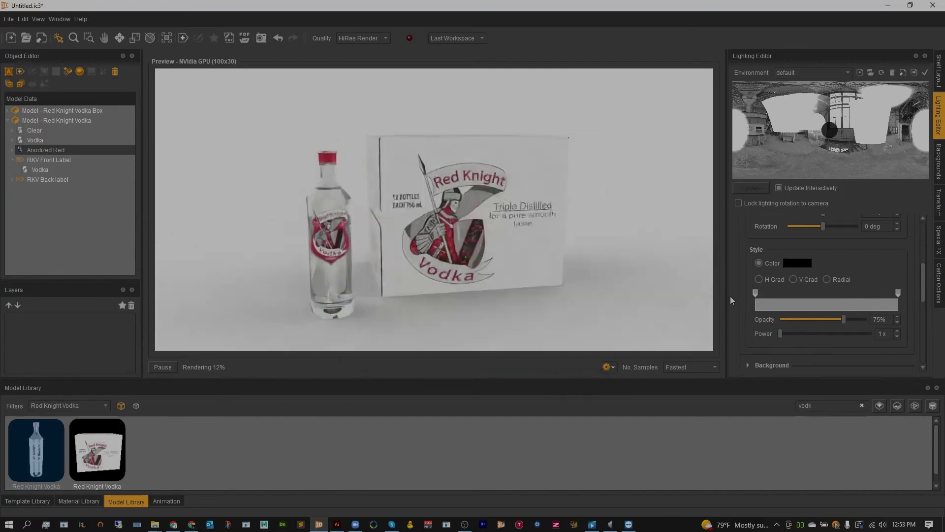
Make the black light slightly taller with an aperture angle of 83, and position it at 0 deg vertical and -133 deg horizontal
scroll(749, 260, up, 3)
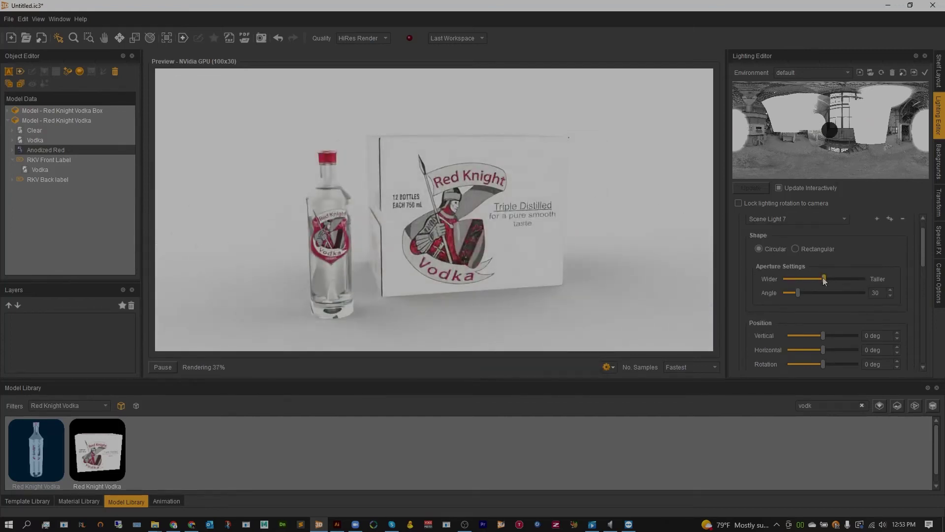
mouse_move(824, 278)
mouse_down()
mouse_move(814, 292)
mouse_move(826, 292)
mouse_up()
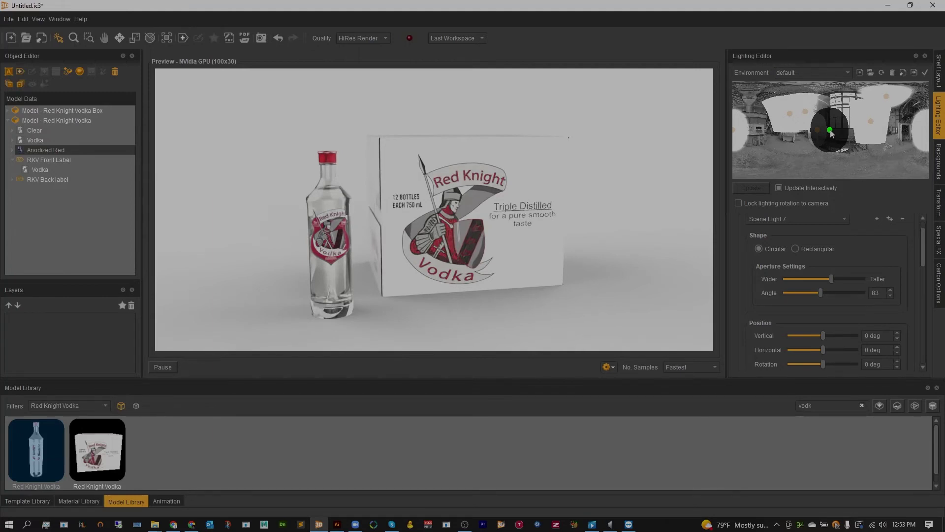
drag(831, 133, 753, 112)
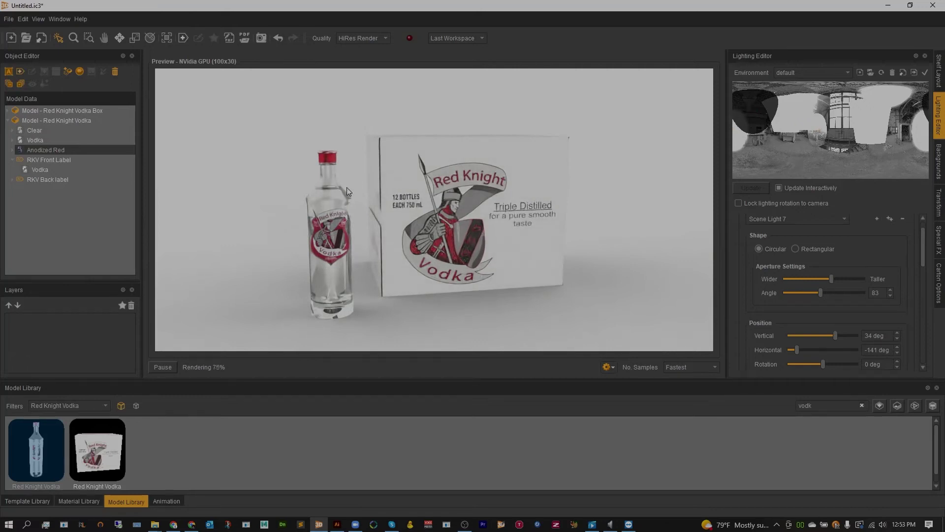
drag(753, 115, 758, 132)
click(757, 129)
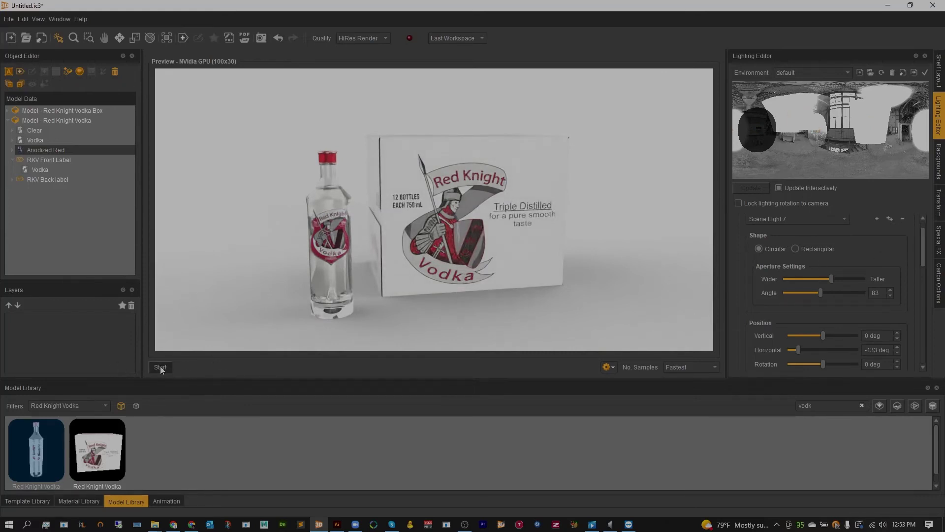
Swap the render views back to the working 3D view and set the camera's pitch to 15
click(41, 19)
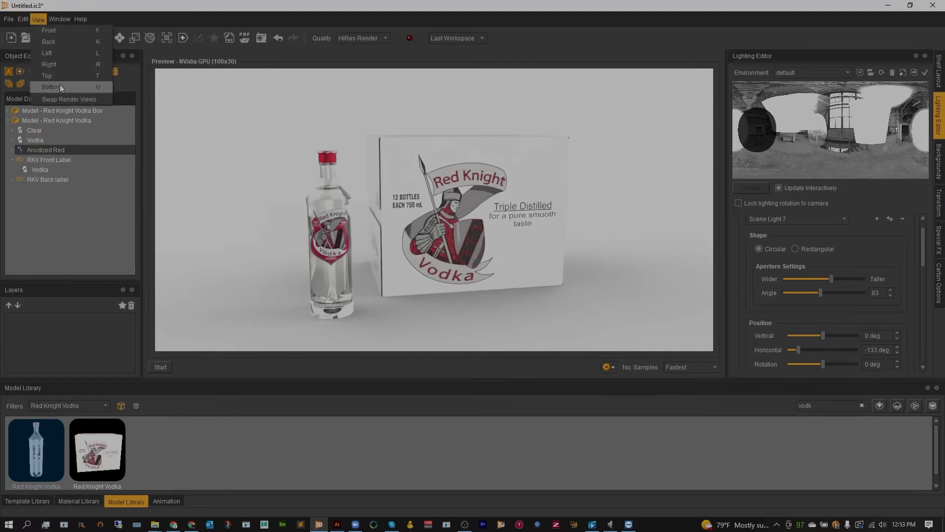
click(58, 99)
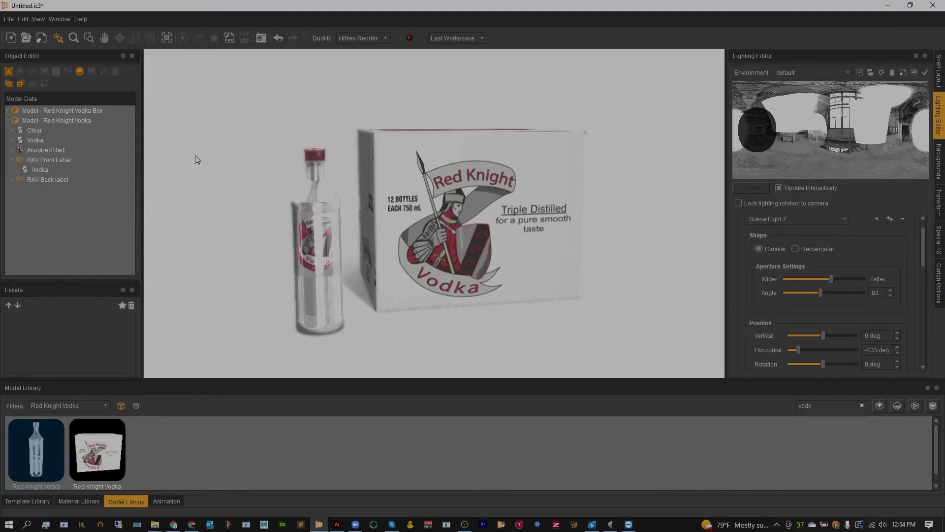
click(261, 39)
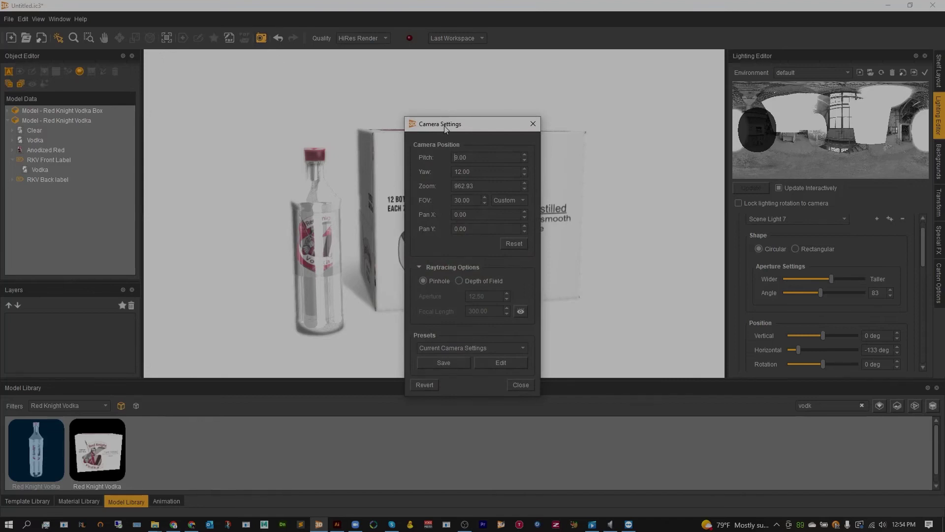
drag(446, 129, 181, 90)
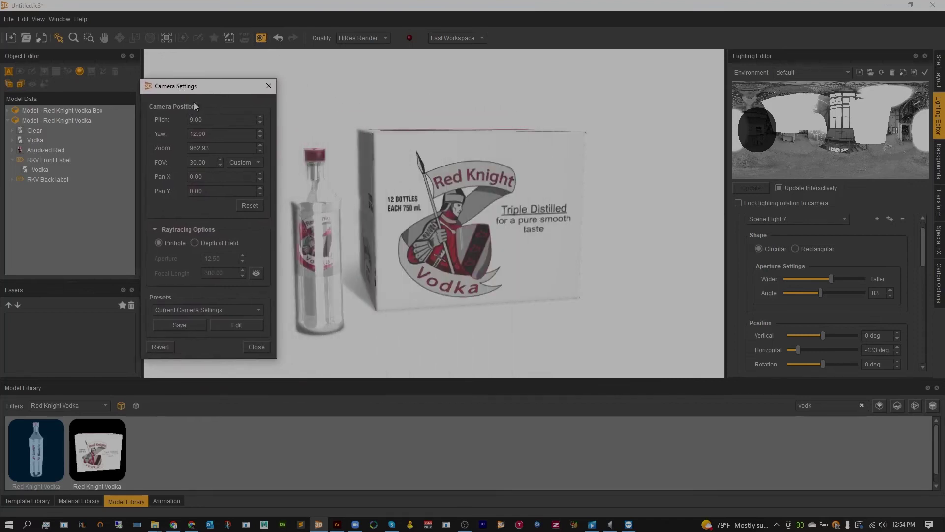
scroll(207, 118, up, 6)
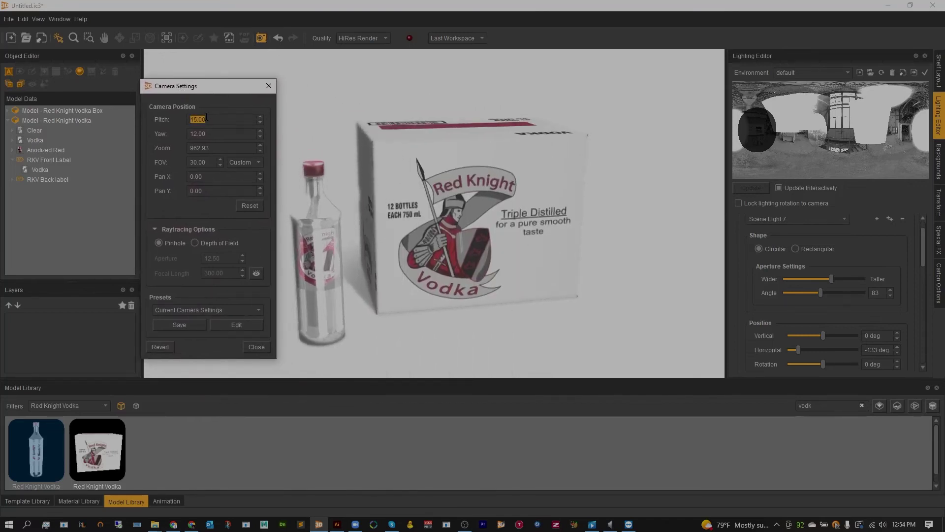
Set the camera's pitch to 19, yaw to 12 and zoom to 1102.93 so the bottle and box sit smaller in the frame
scroll(207, 134, up, 1)
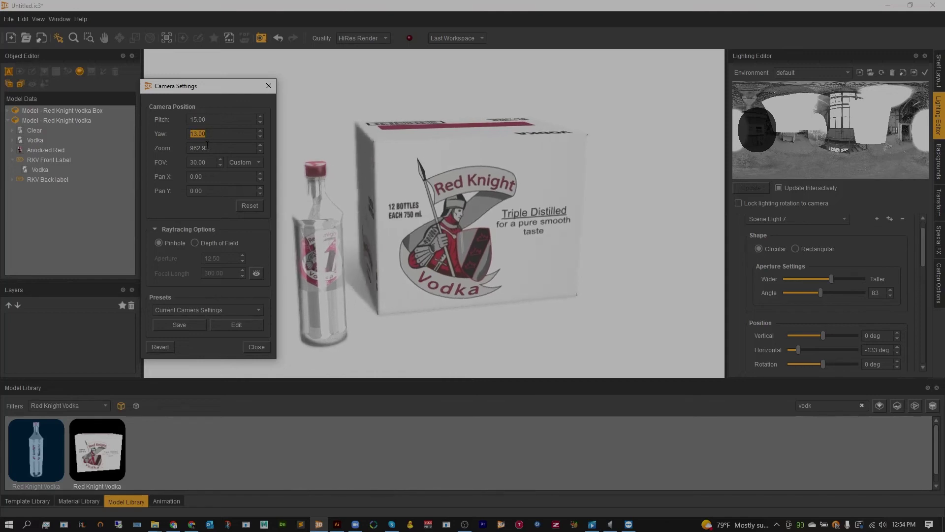
scroll(207, 147, down, 9)
scroll(206, 143, up, 10)
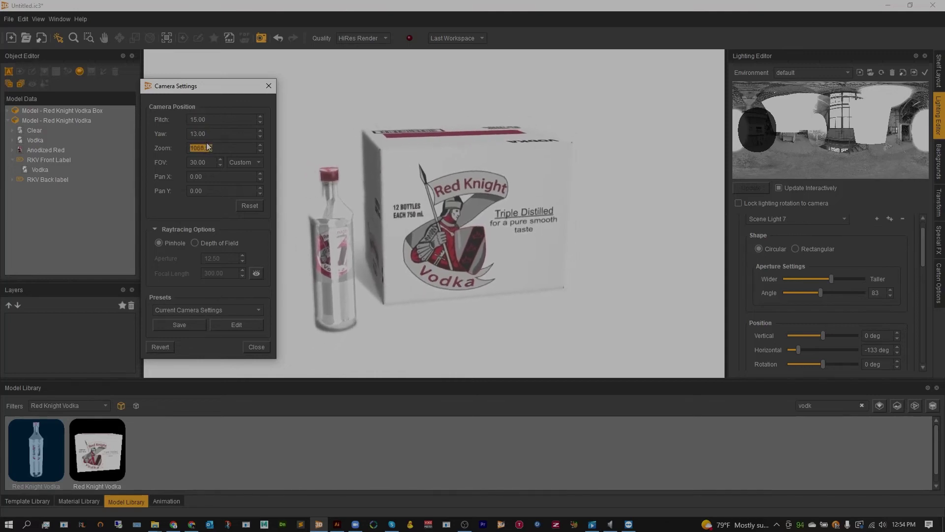
scroll(207, 135, down, 1)
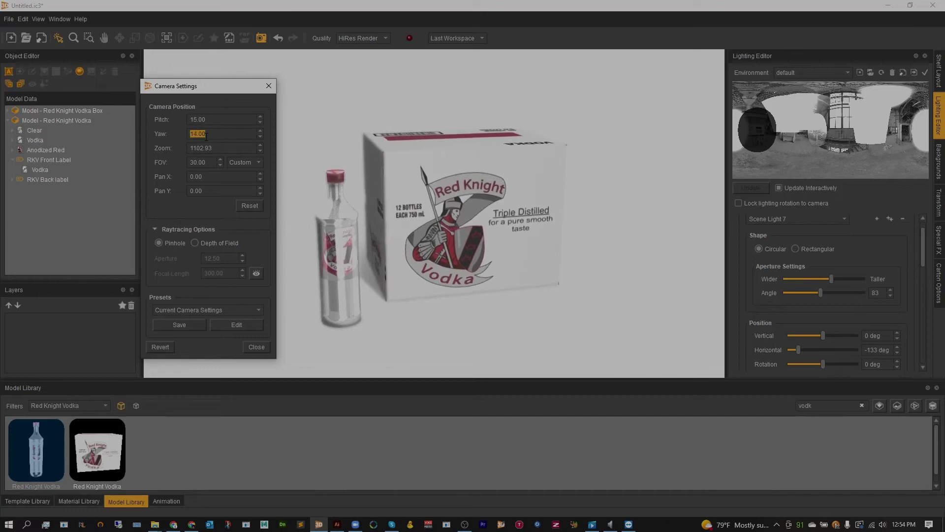
scroll(204, 120, up, 1)
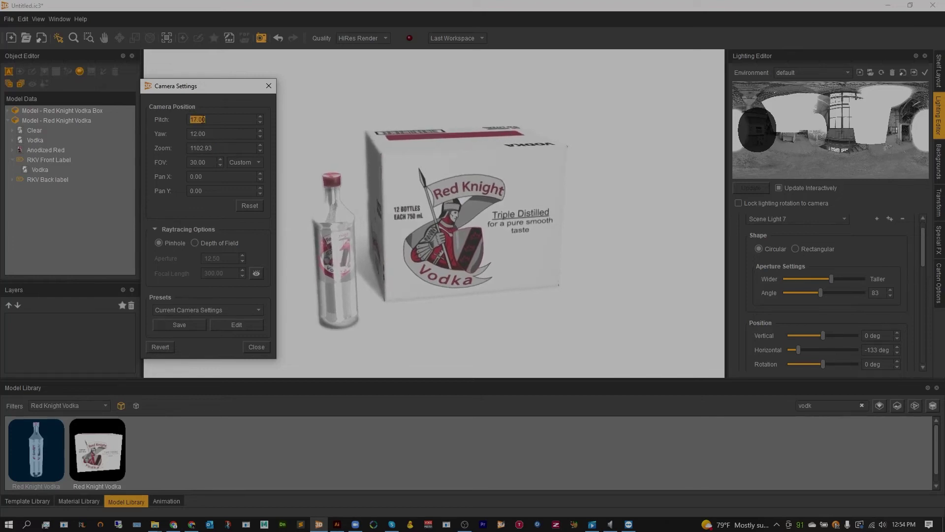
scroll(202, 132, up, 2)
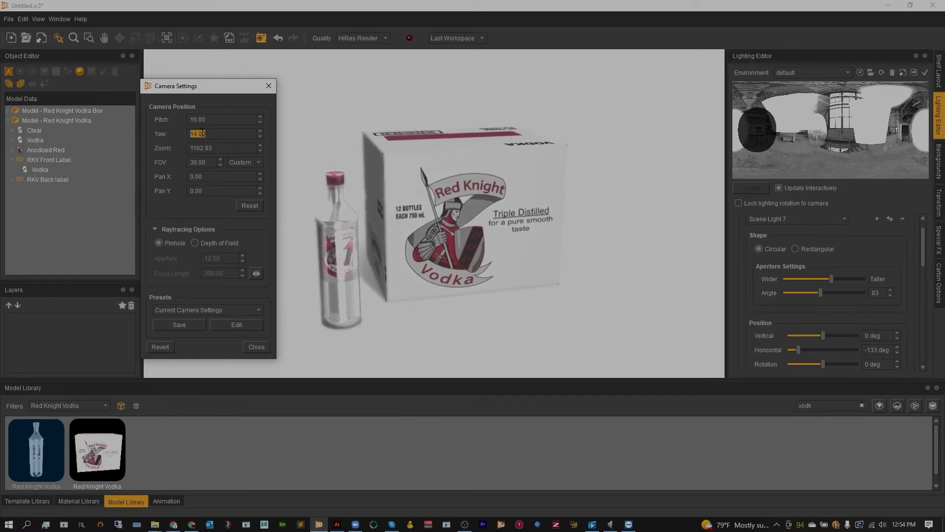
scroll(201, 119, up, 2)
scroll(201, 119, up, 1)
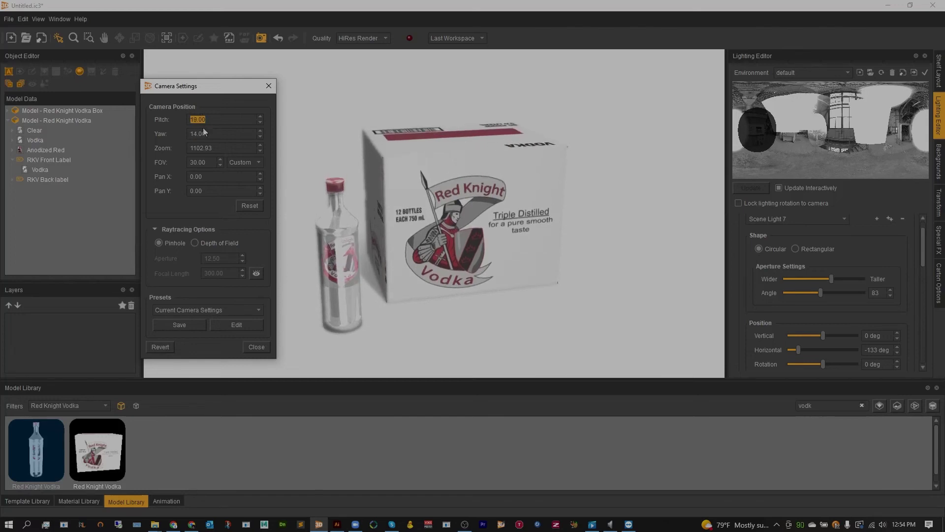
scroll(204, 133, down, 2)
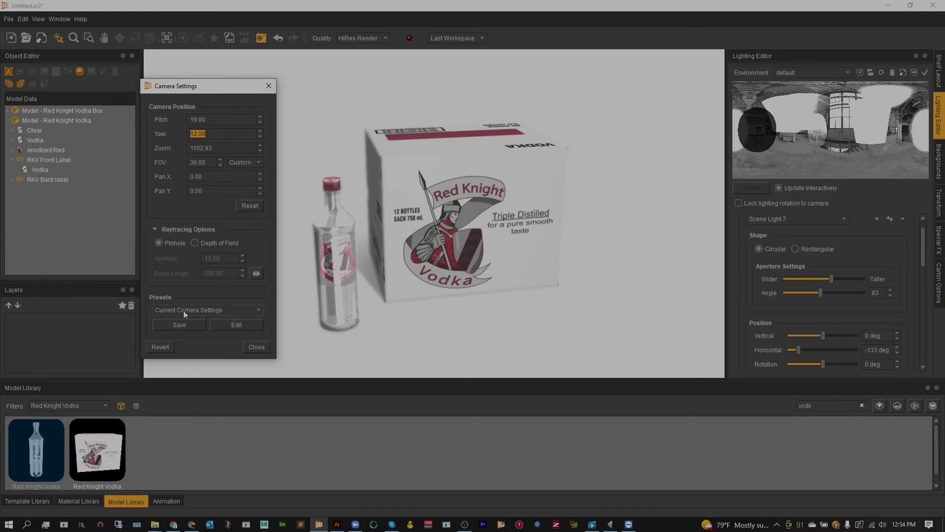
Save the current camera view as a preset named "red knight angle 1"
click(181, 325)
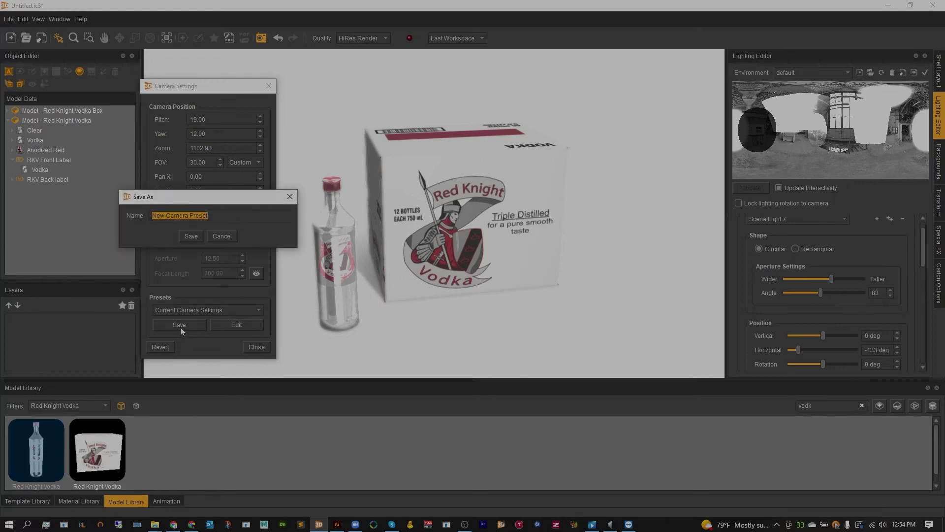
text(red knight angle 1)
drag(202, 215, 153, 212)
click(187, 232)
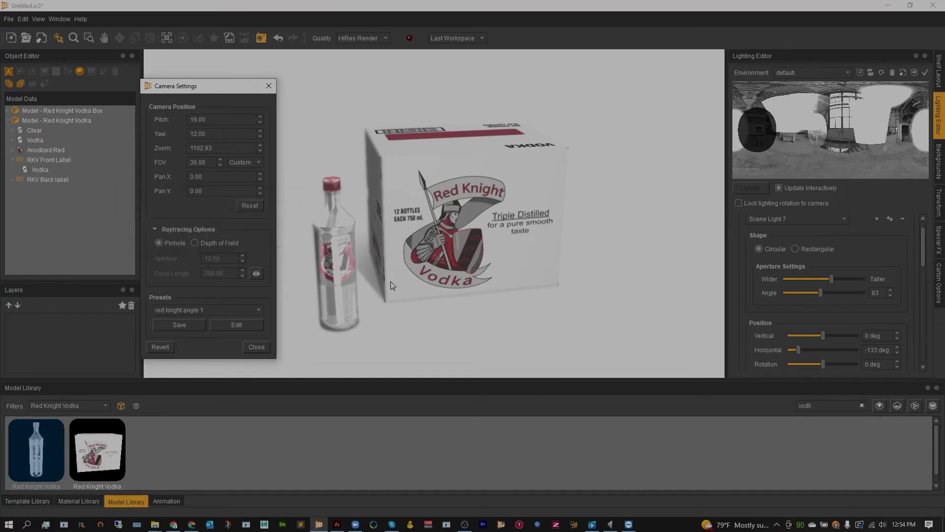
Change the camera to a lower, closer angle with pitch 9, yaw 5 and zoom about 876.93
drag(333, 146, 325, 138)
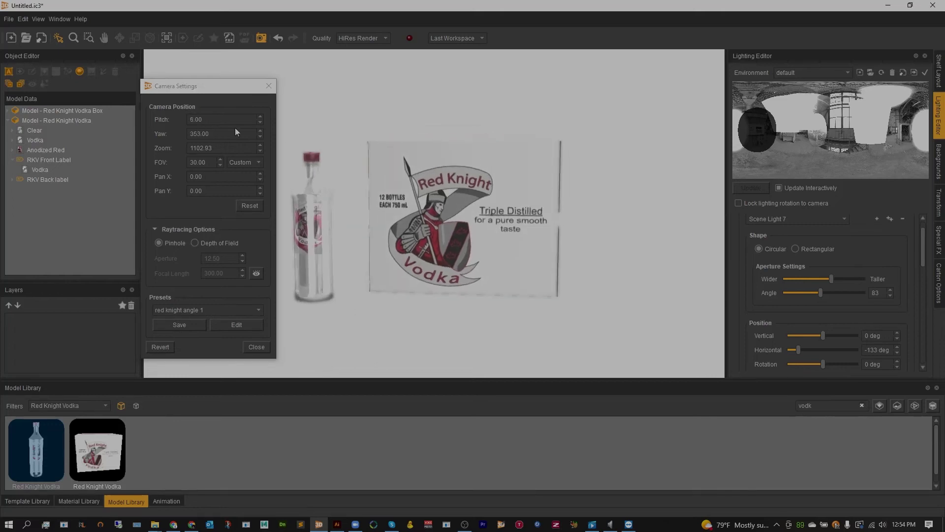
scroll(216, 120, up, 3)
scroll(210, 133, up, 9)
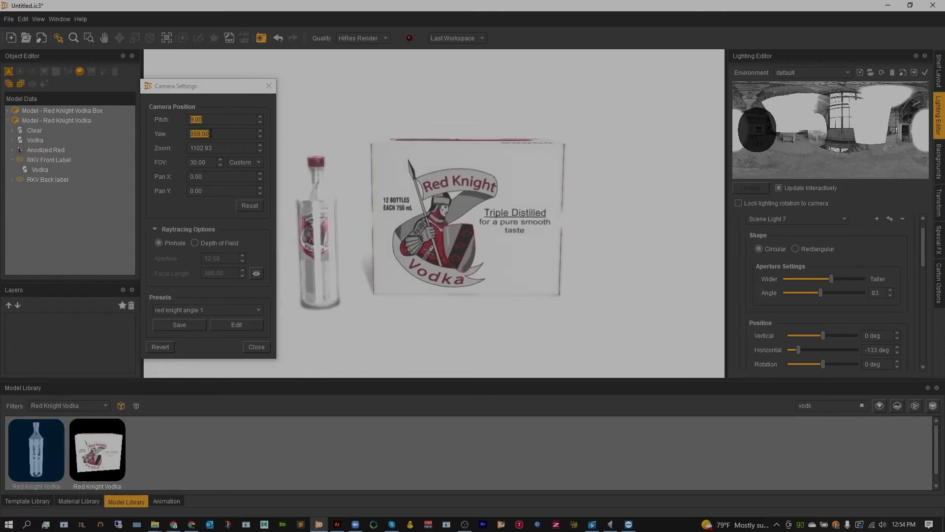
scroll(211, 132, up, 3)
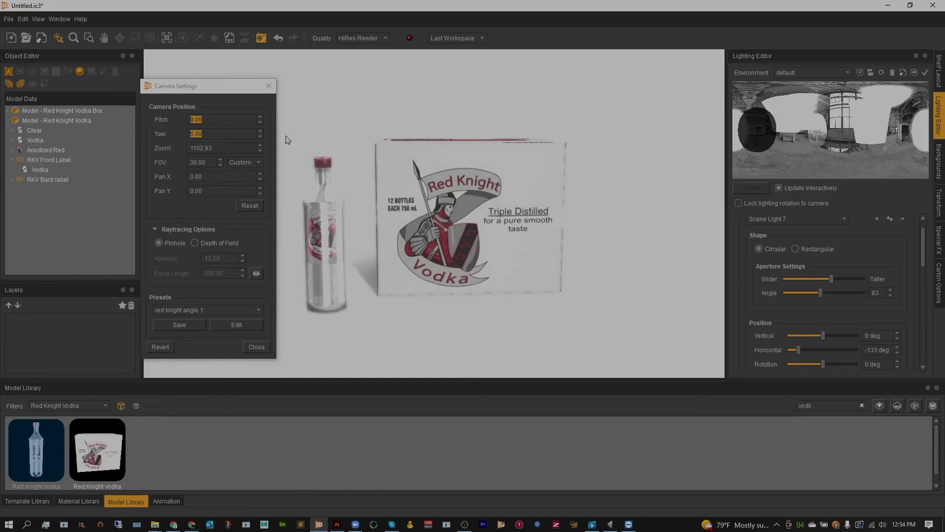
scroll(206, 152, down, 5)
scroll(207, 152, down, 5)
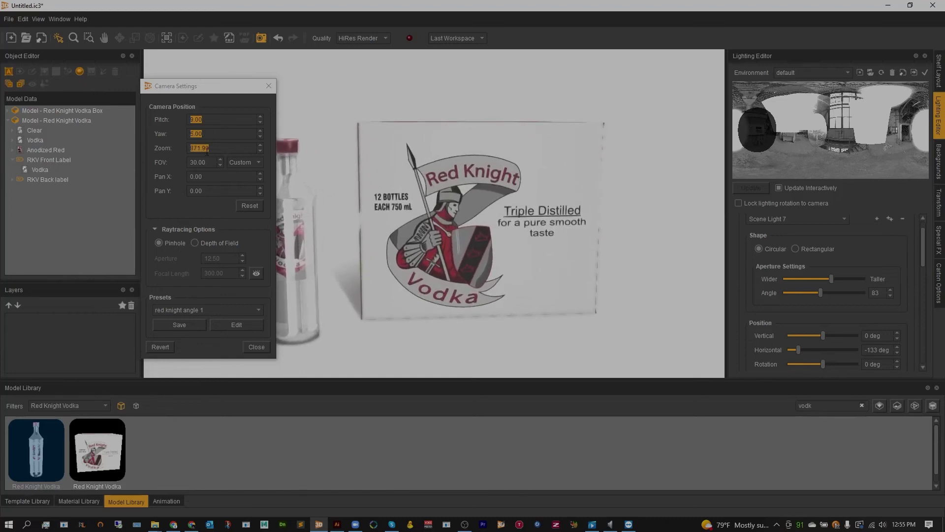
Save this second camera view as a preset named "red knight angle 2"
click(180, 326)
click(205, 217)
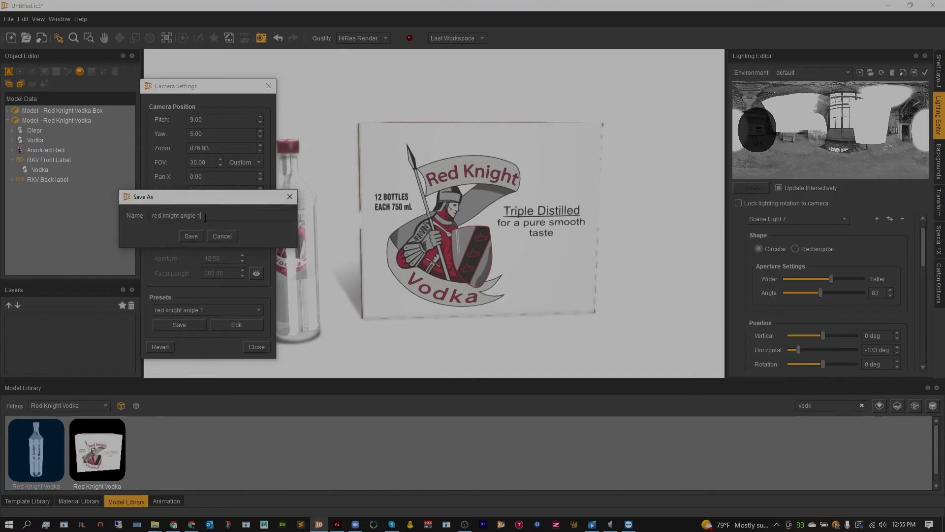
key(BackSpace)
text(2)
click(190, 234)
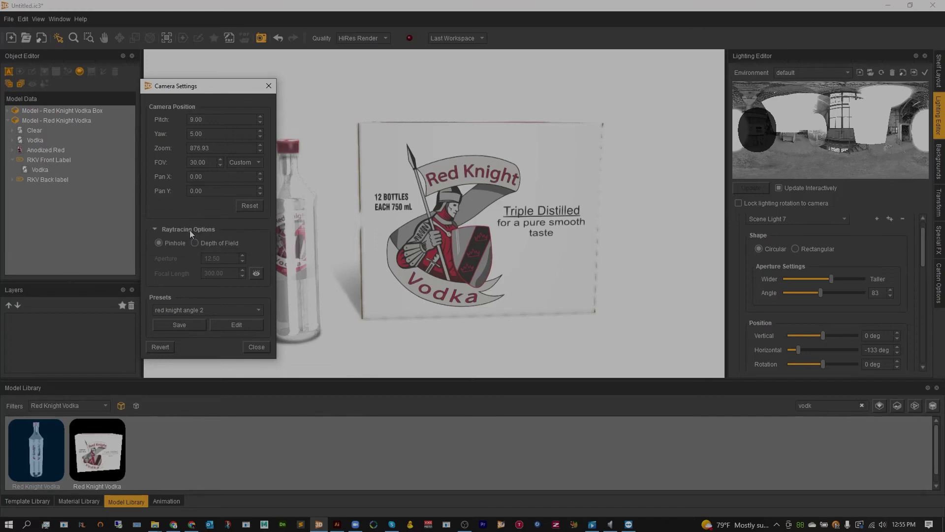
Leave the camera settings with a slightly wider view and start the ray-traced preview render in the main view
scroll(419, 253, down, 3)
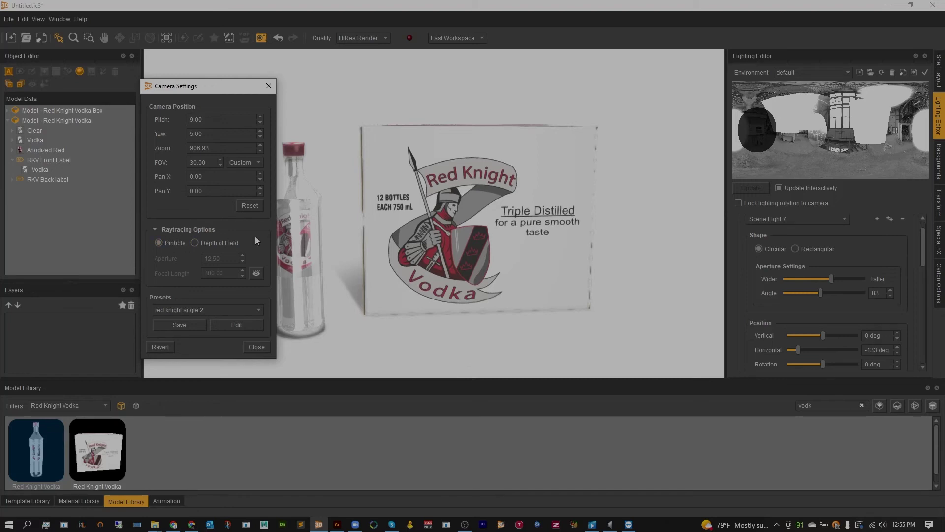
click(257, 347)
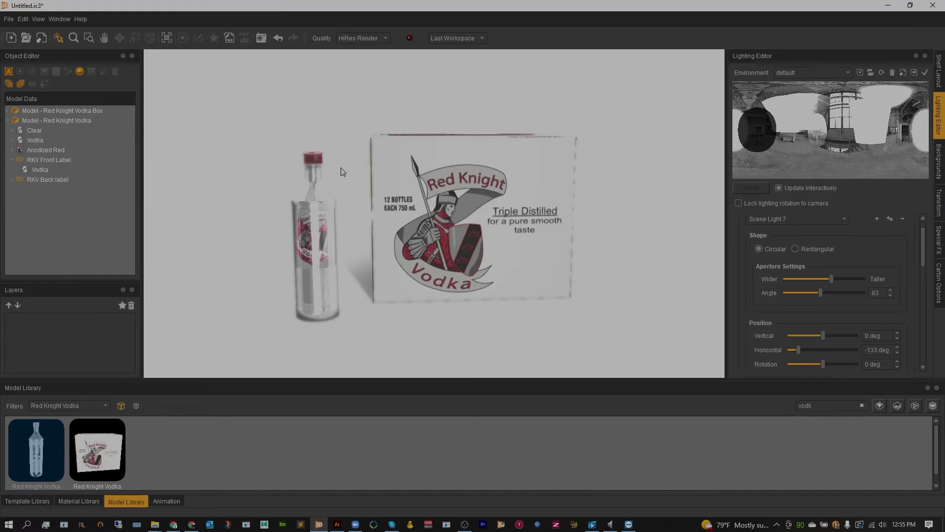
click(39, 20)
click(53, 97)
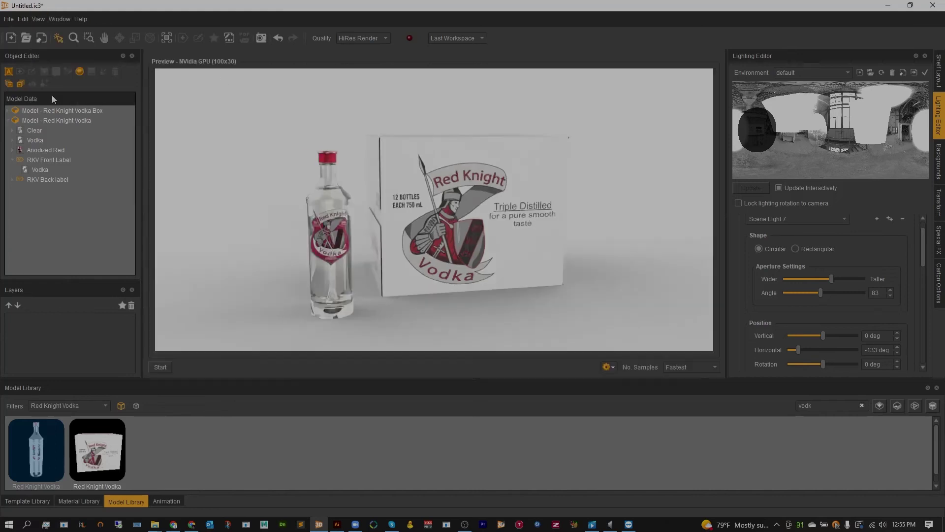
click(159, 367)
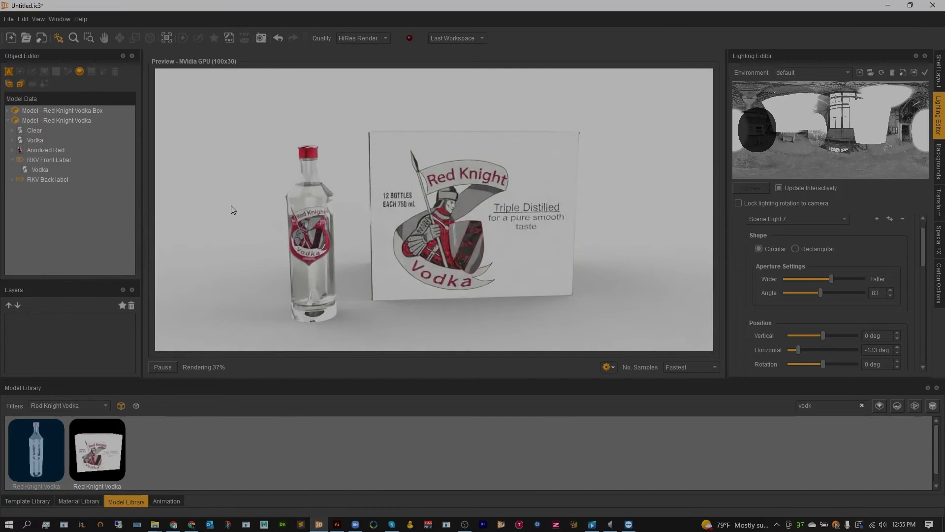
Lower the refraction of the bottle's Vodka liquid material to 1.152 and save it
double_click(43, 141)
drag(559, 222, 552, 223)
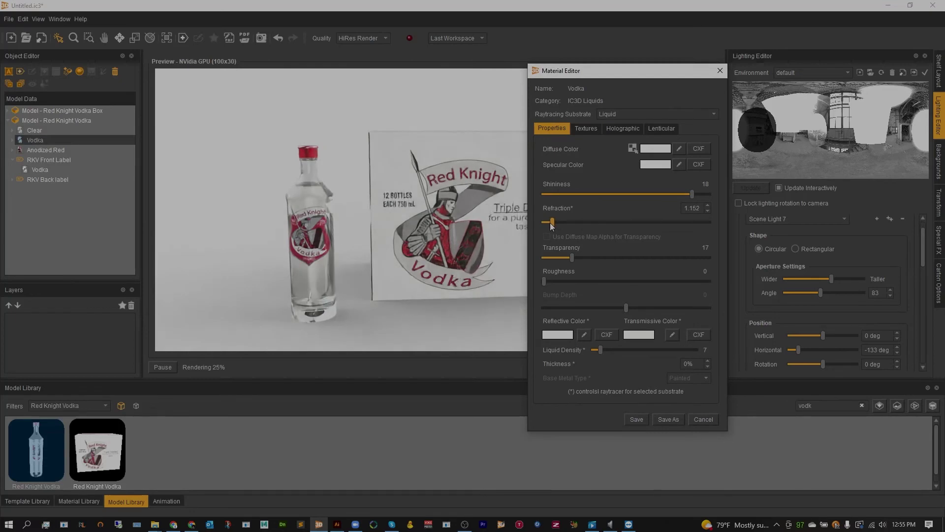
click(637, 419)
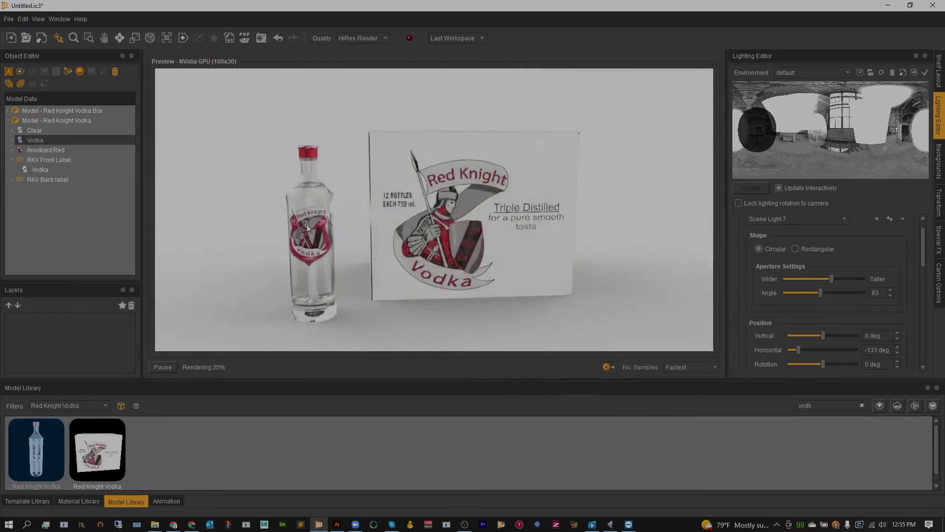
Try a refraction of about 1.439 on the bottle's Clear glass material and save it
double_click(29, 130)
click(564, 226)
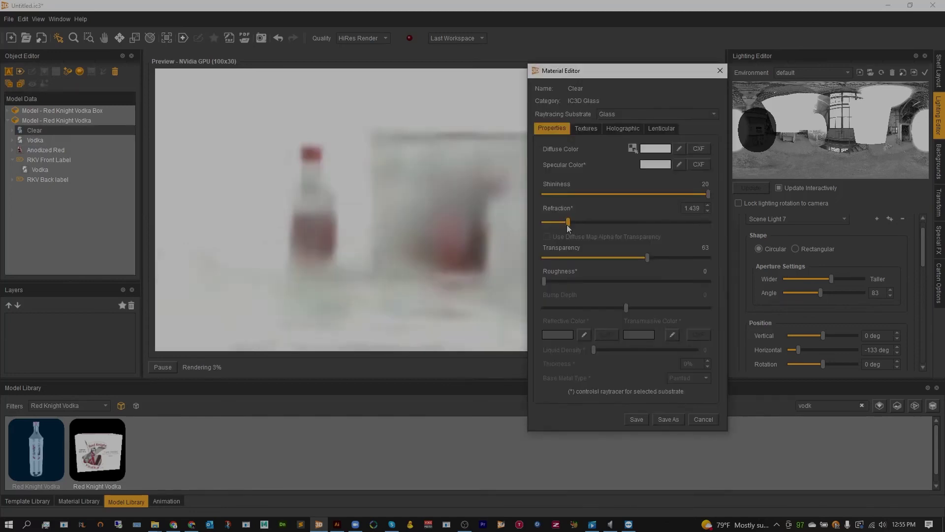
click(637, 419)
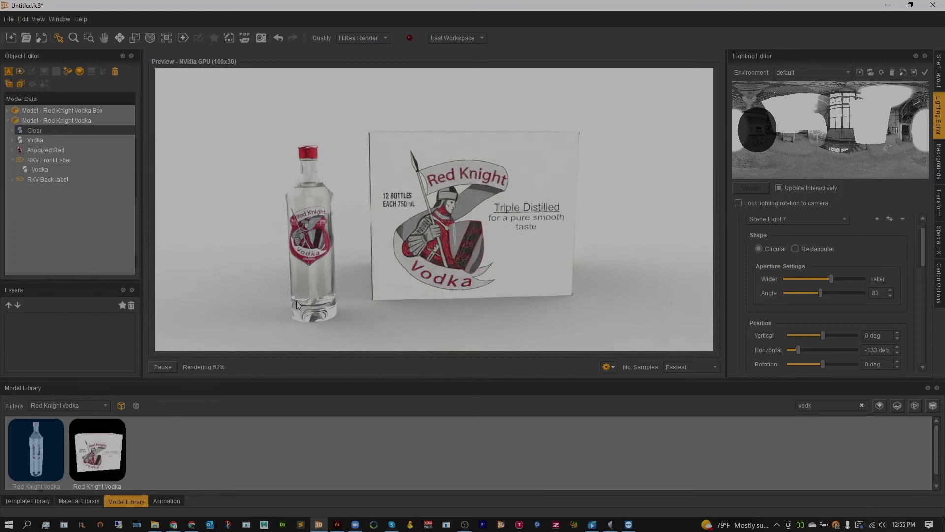
Set the Clear glass material's refraction to 1.205, save it, and stop the preview render
double_click(324, 262)
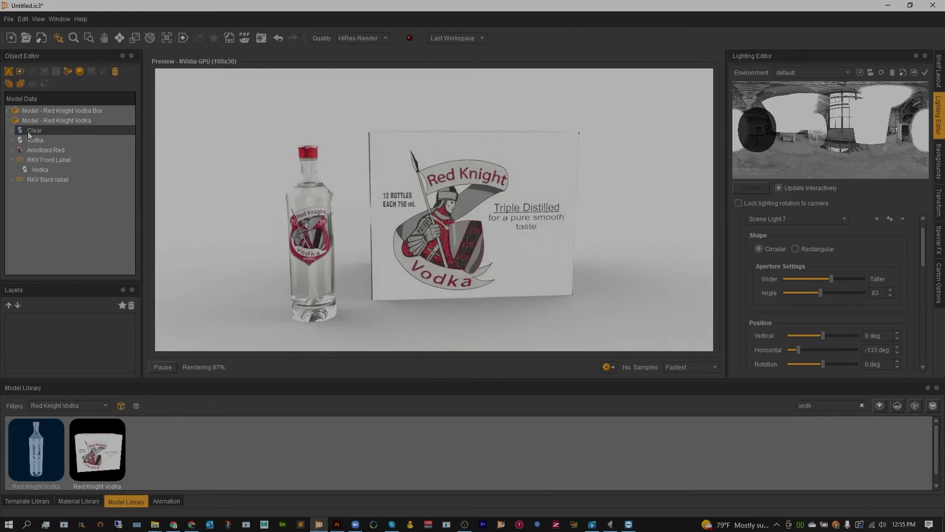
drag(562, 222, 558, 222)
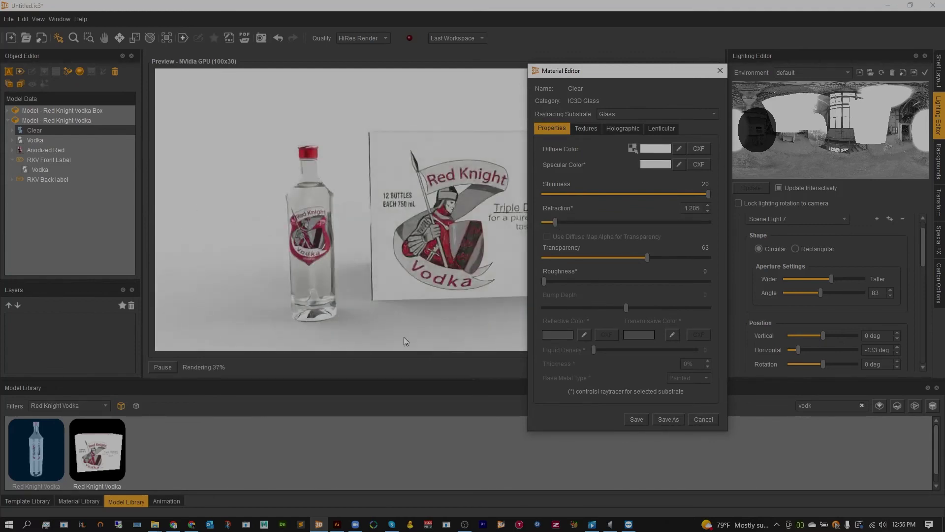
click(635, 419)
drag(487, 338, 263, 218)
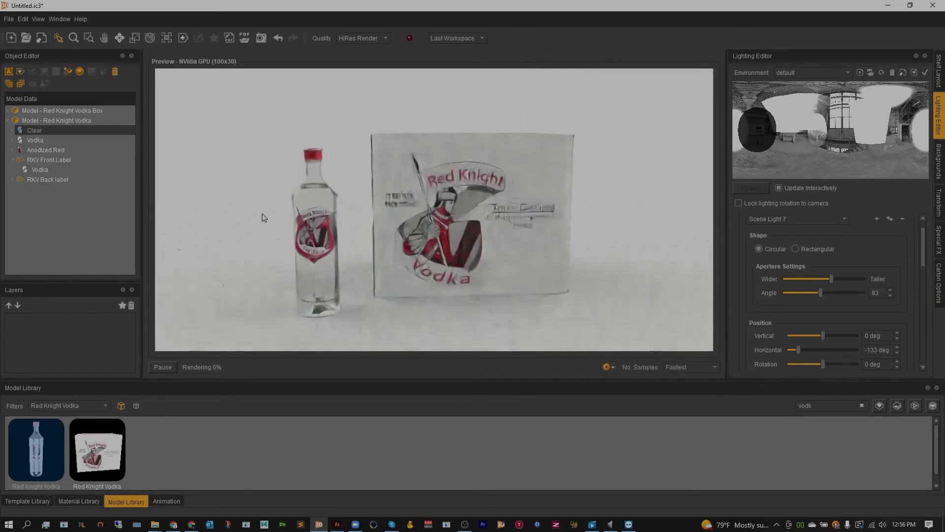
click(159, 370)
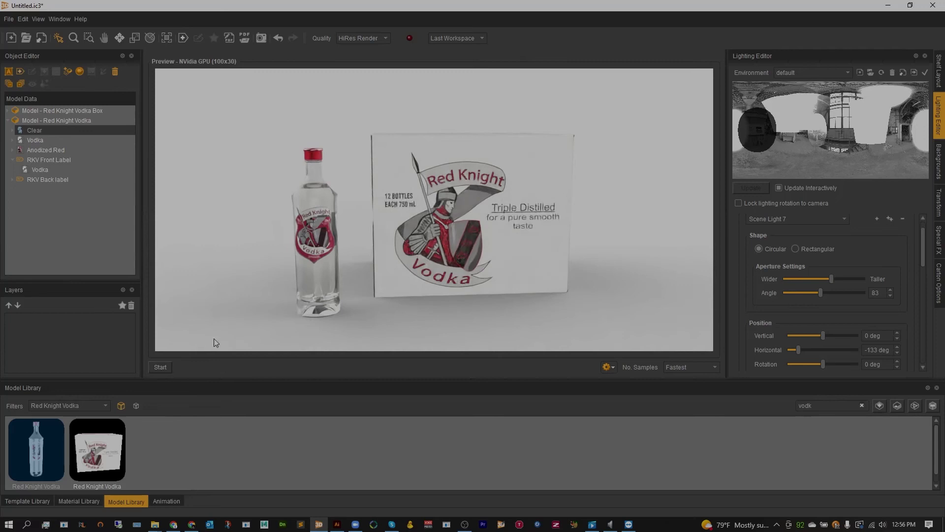
Set up a hi-res image export with a width of 5000 pixels, leaving the ray tracer at 128 samples
click(10, 20)
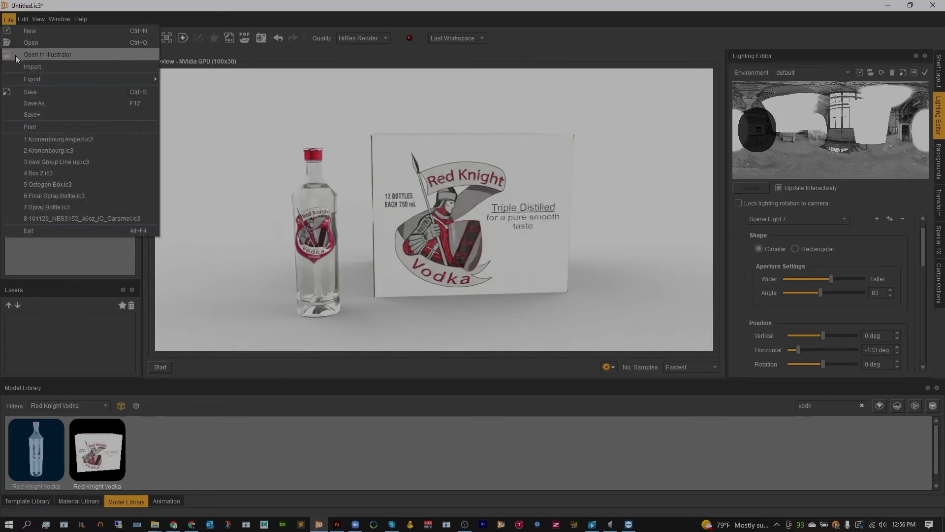
mouse_move(26, 79)
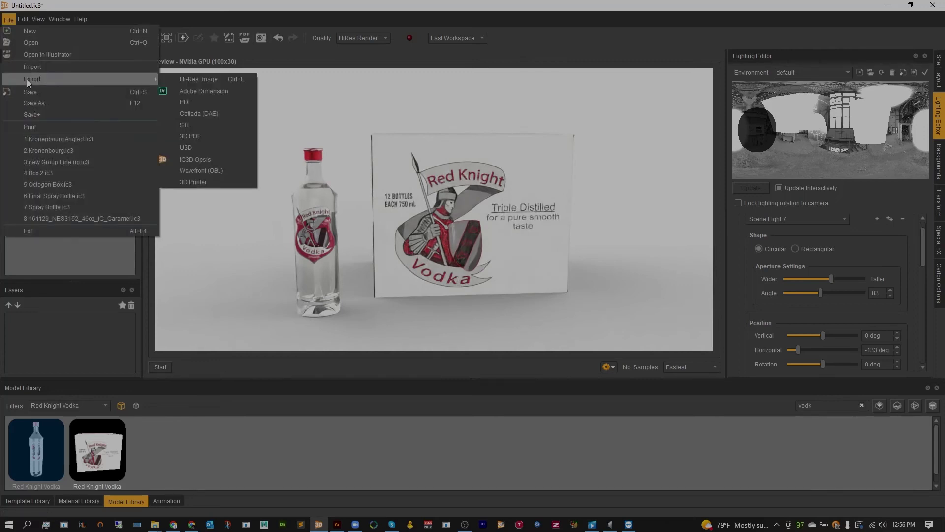
click(196, 80)
drag(444, 144, 418, 143)
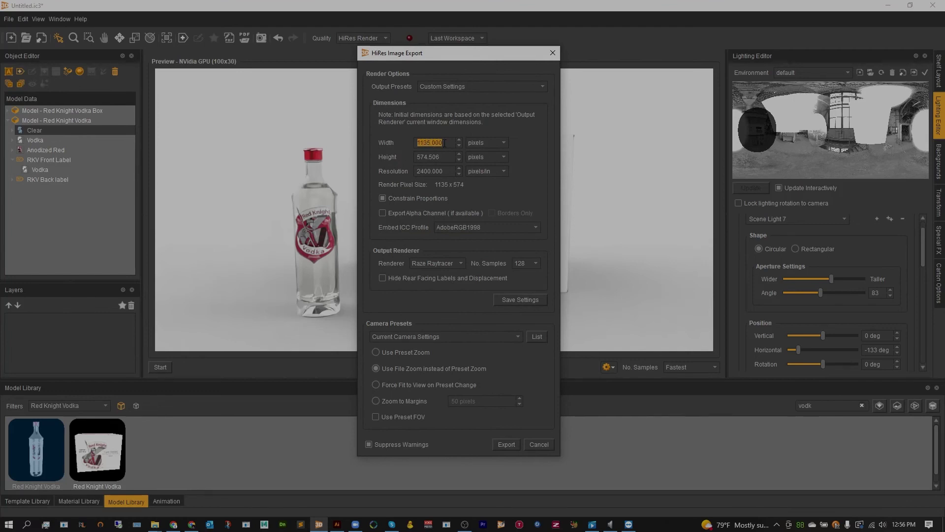
text(5000)
key(Return)
click(528, 264)
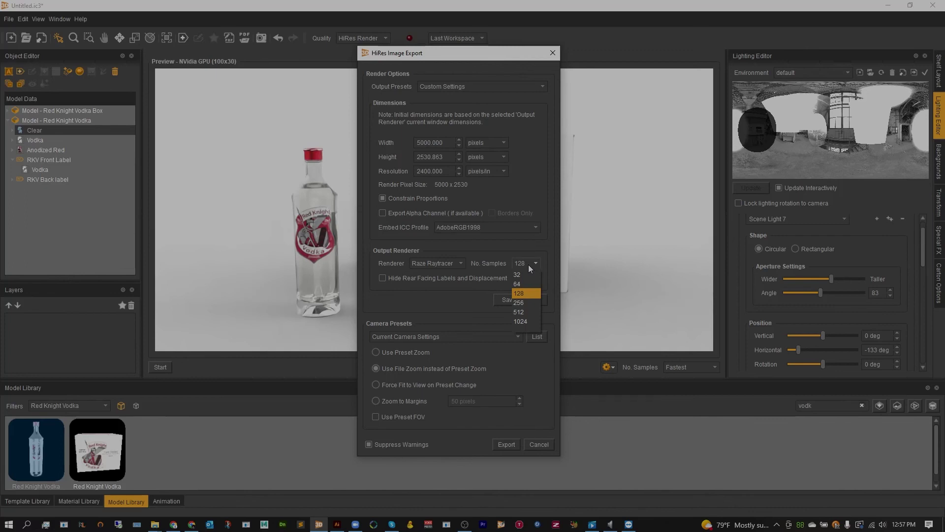
click(529, 266)
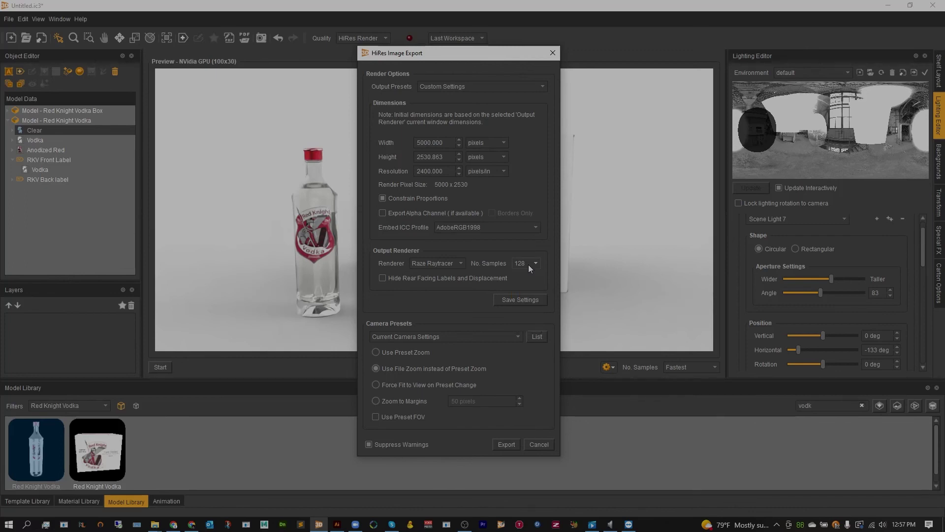
Set the export to render from a camera preset list containing only red knight angle 1 and red knight angle 2
click(399, 339)
click(397, 360)
click(536, 339)
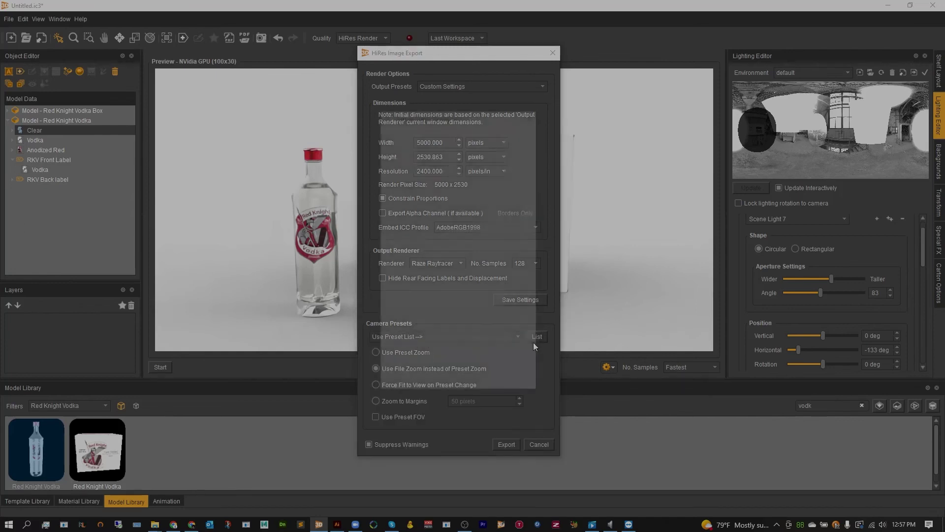
click(466, 158)
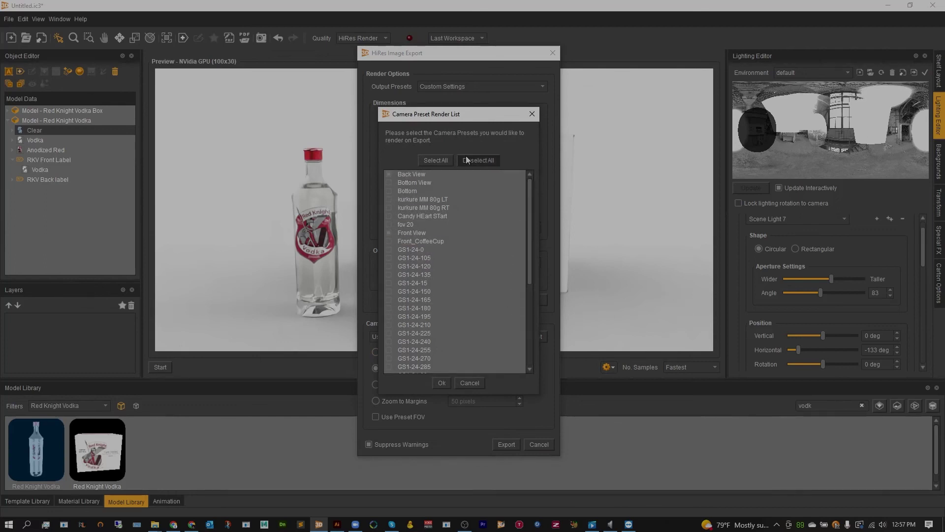
scroll(438, 196, down, 6)
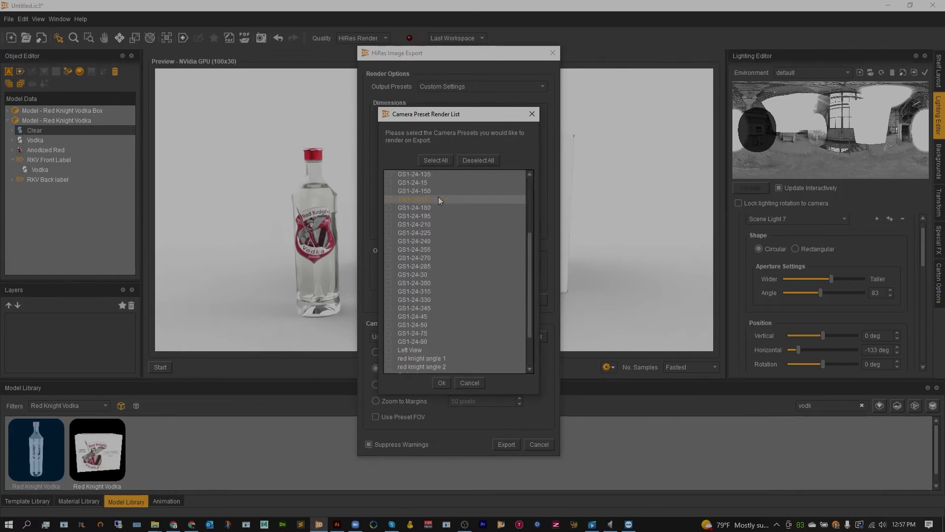
click(389, 308)
click(389, 316)
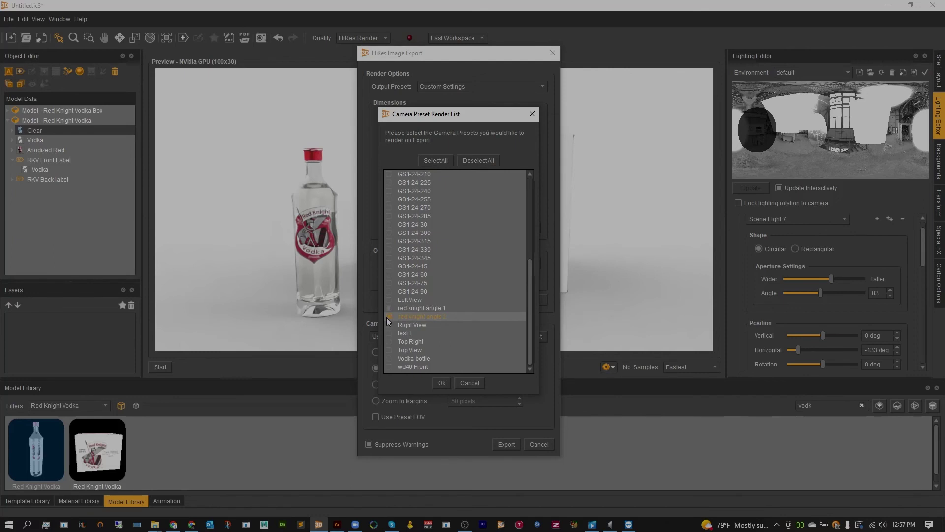
click(441, 384)
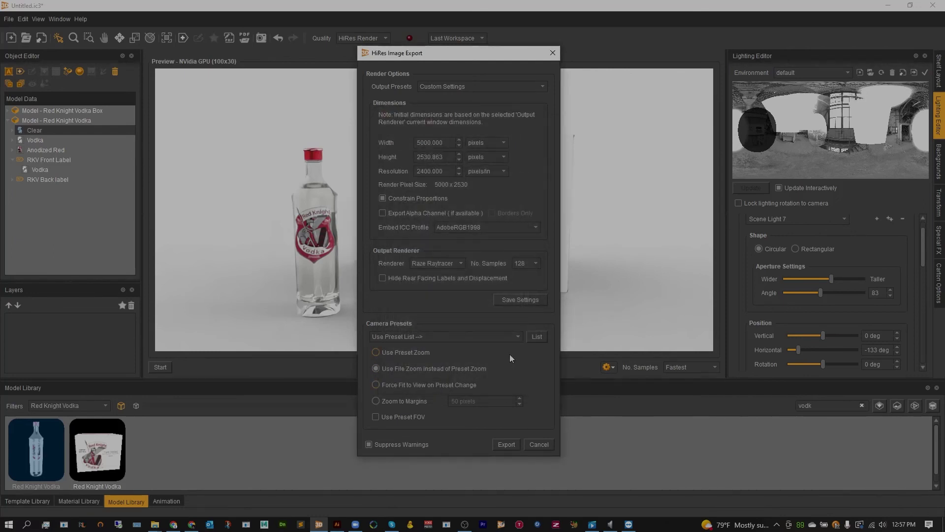
Export the hi-res images as PNG files named "red knight vodka" in the Video Plaques folder
click(507, 444)
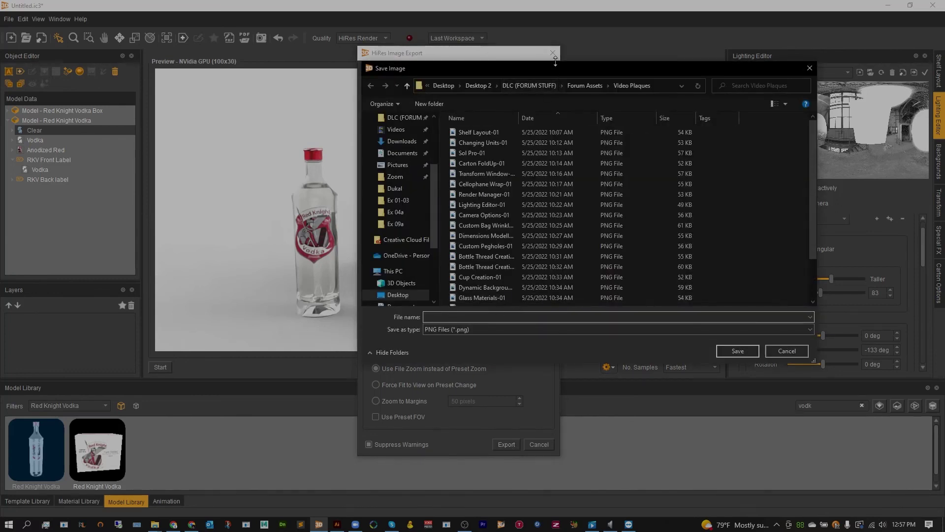
drag(496, 83, 334, 66)
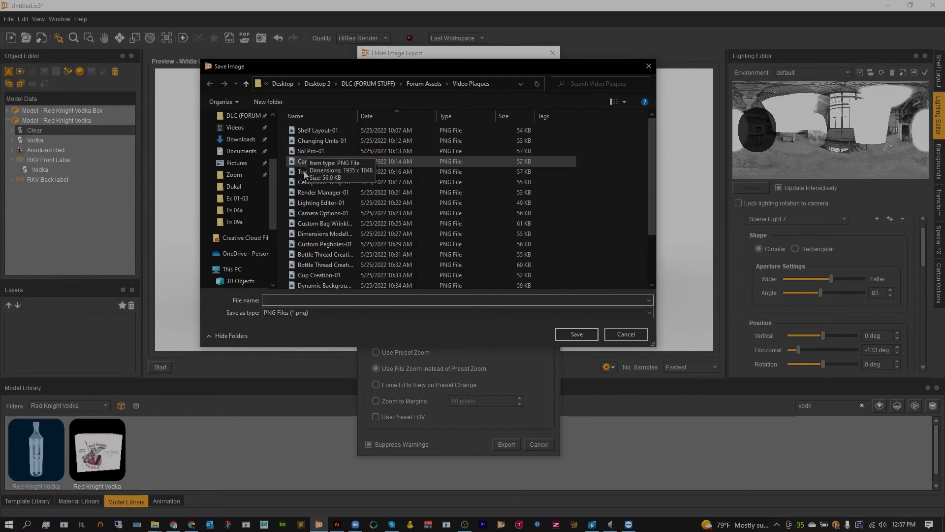
click(220, 335)
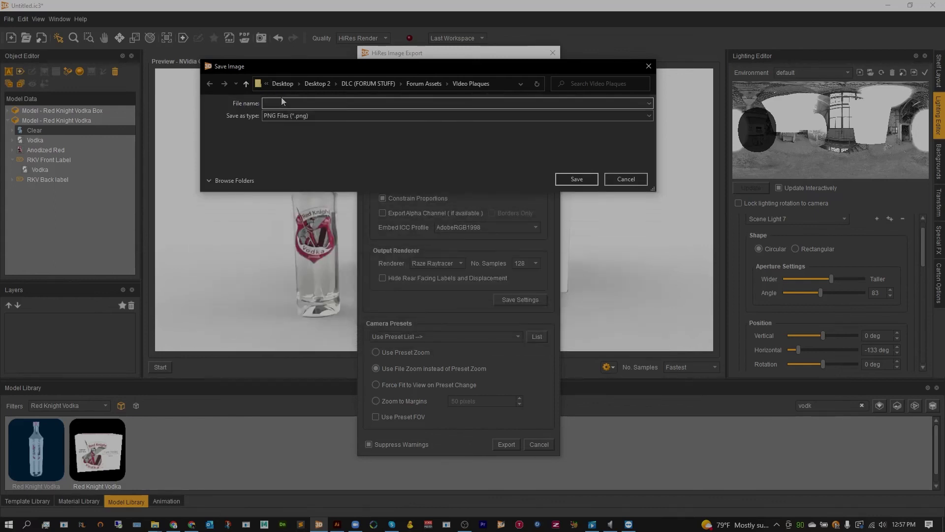
text(red knight vodka)
click(596, 180)
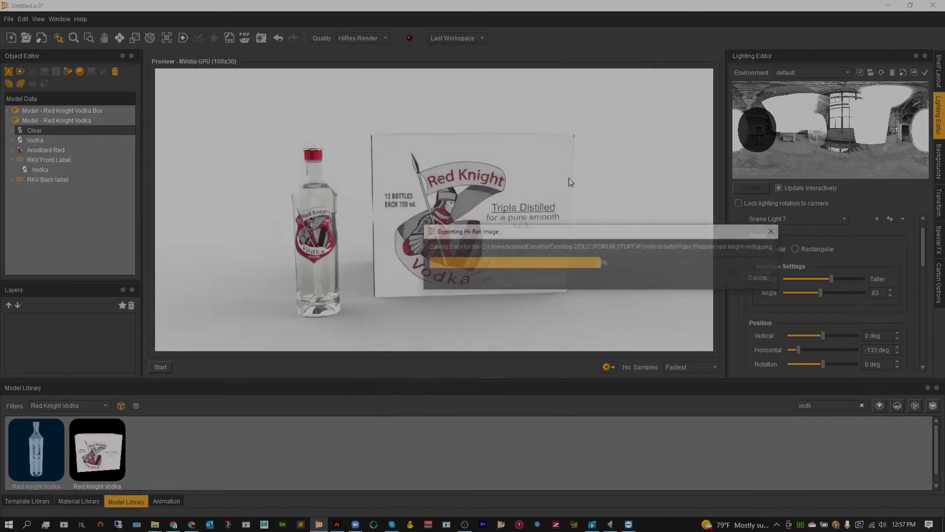